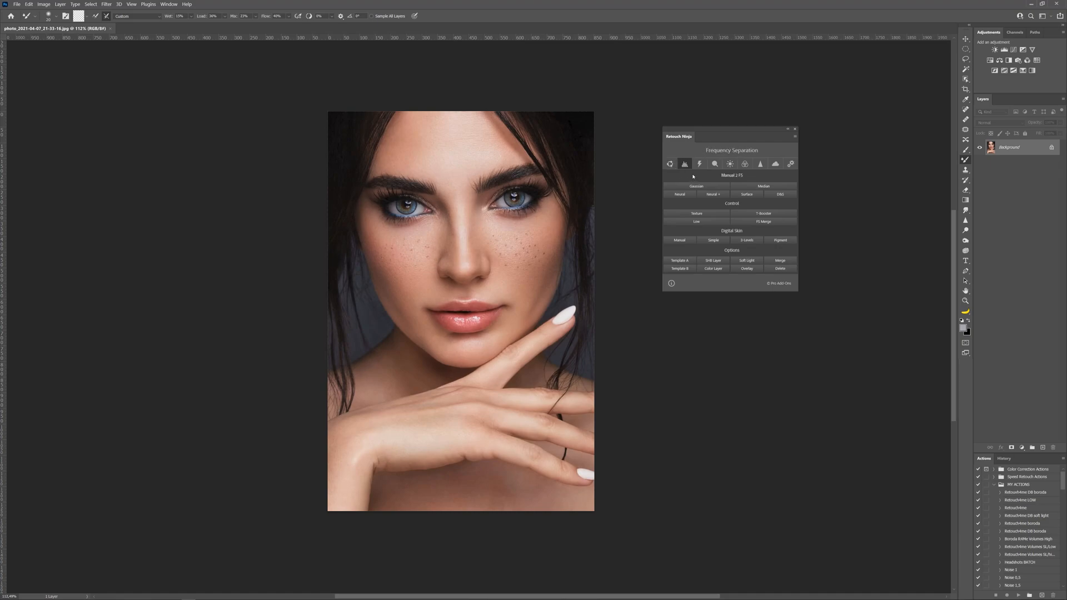
Step: Bring up the 2 FS Options dialog from the Retouch Ninja panel
{"action": "left_click", "coordinate": [730, 152]}
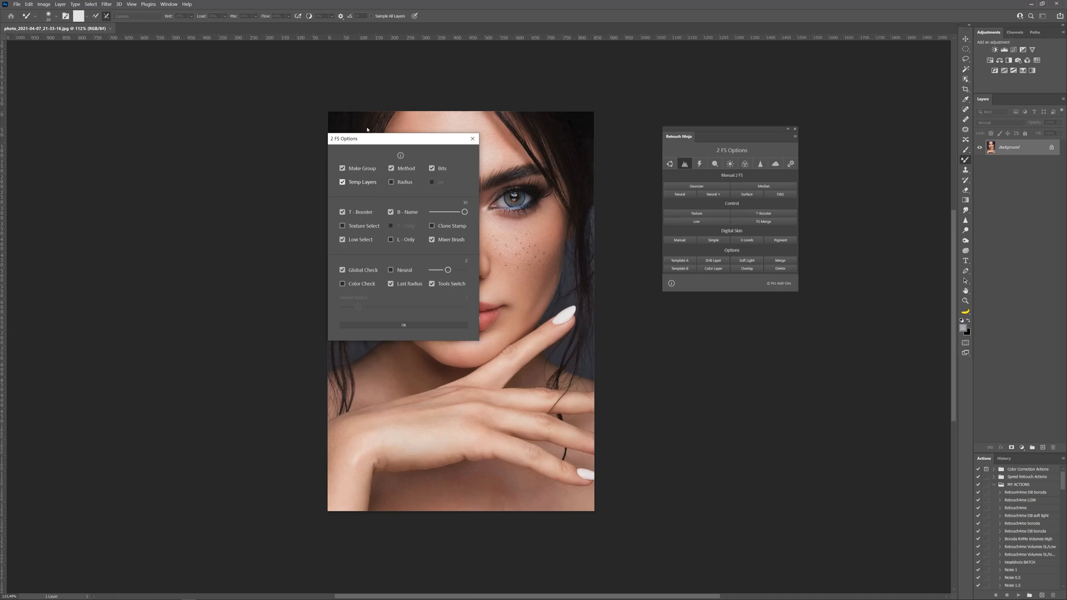
Step: Run the frequency separation with Make Group off, accepting the Gaussian Blur for Low
{"action": "left_click", "coordinate": [342, 168]}
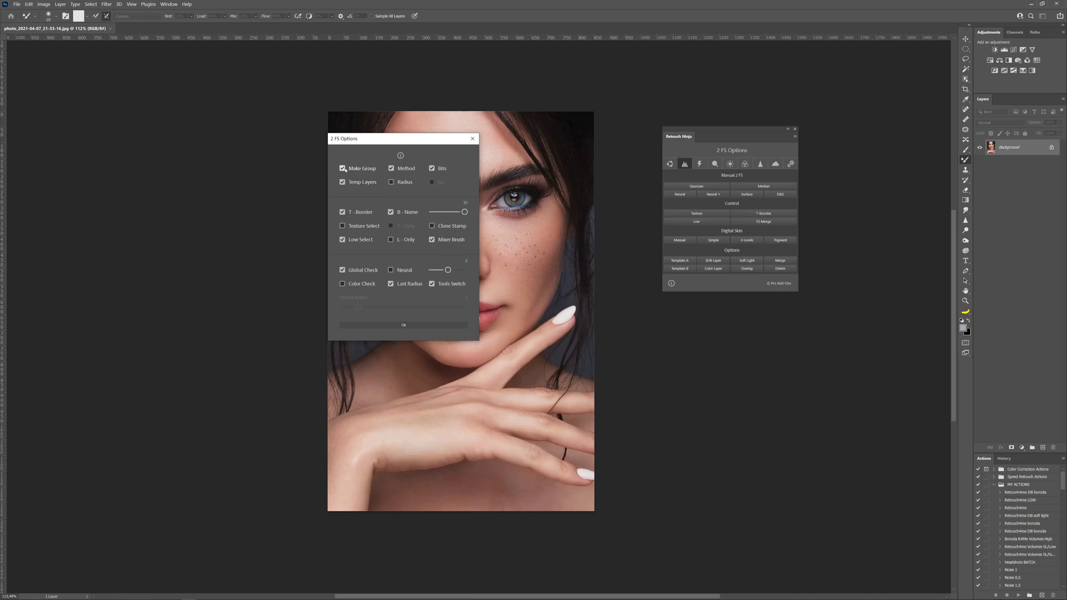
{"action": "left_click", "coordinate": [398, 325]}
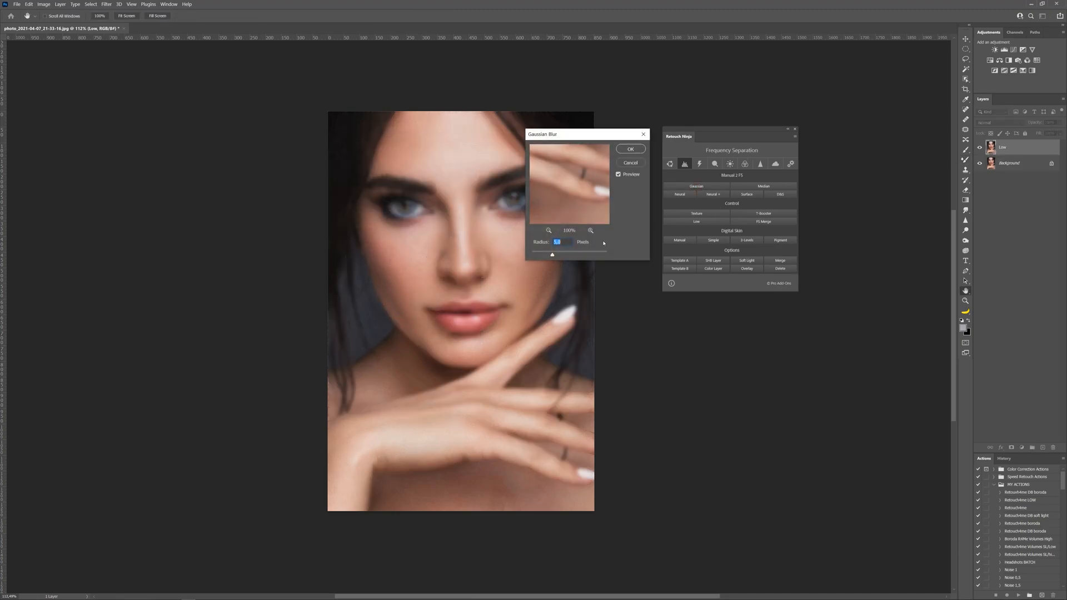
{"action": "left_click", "coordinate": [638, 151]}
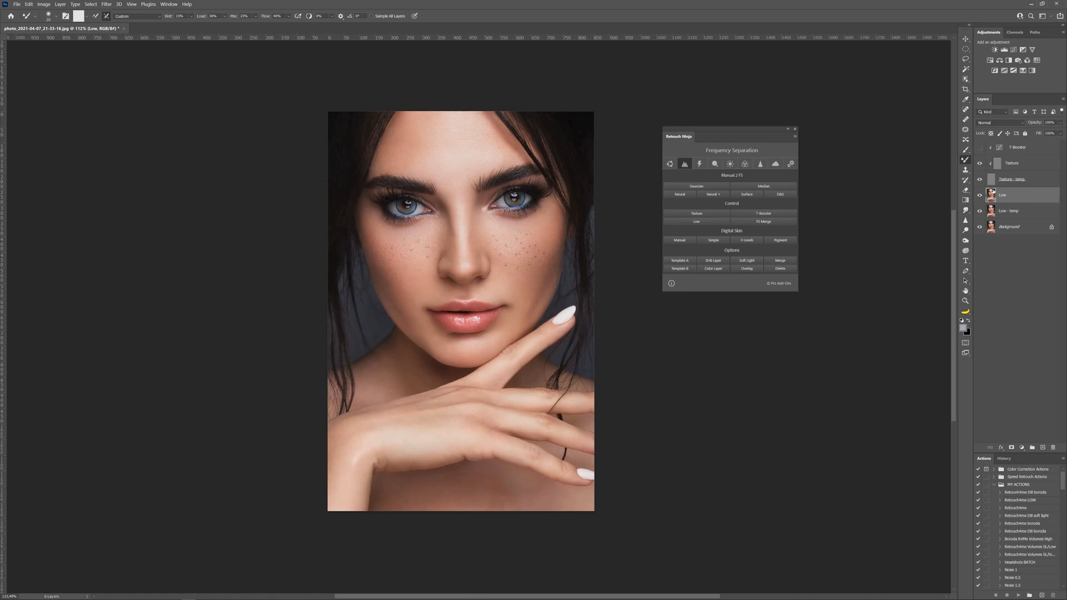
Step: Delete the loose T-Booster to Low - temp layers and reopen 2 FS Options
{"action": "left_click", "coordinate": [1037, 151]}
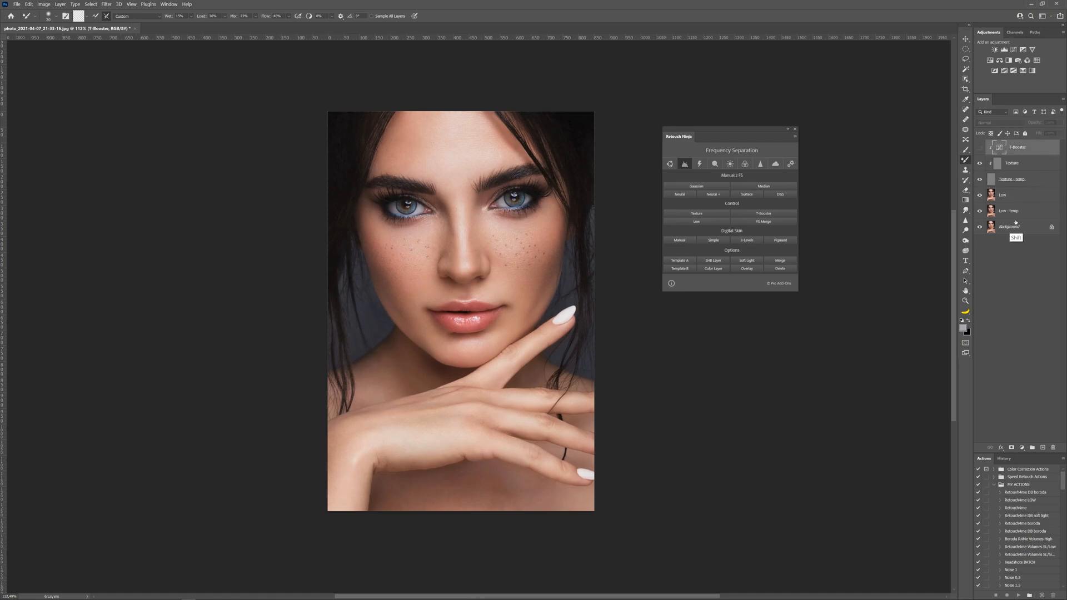
{"action": "left_click", "coordinate": [1019, 211], "text": "shift"}
{"action": "left_click_drag", "start_coordinate": [1020, 211], "coordinate": [1052, 447]}
{"action": "left_click", "coordinate": [731, 150]}
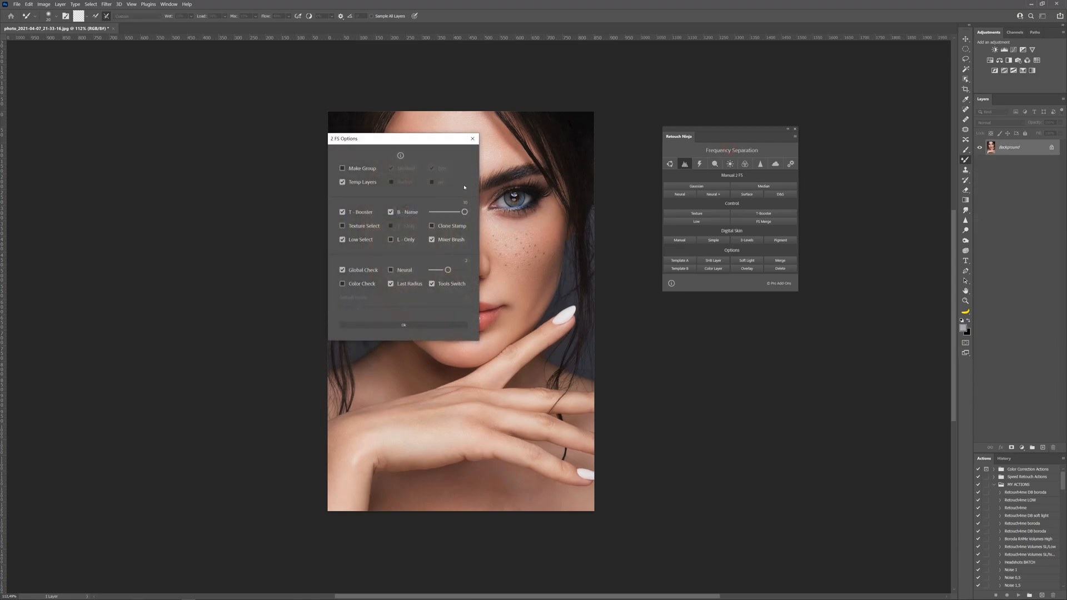
Step: Rerun the Gaussian separation with Make Group on, producing the FS Gaussian 8 bits group
{"action": "left_click", "coordinate": [342, 169]}
{"action": "left_click", "coordinate": [378, 325]}
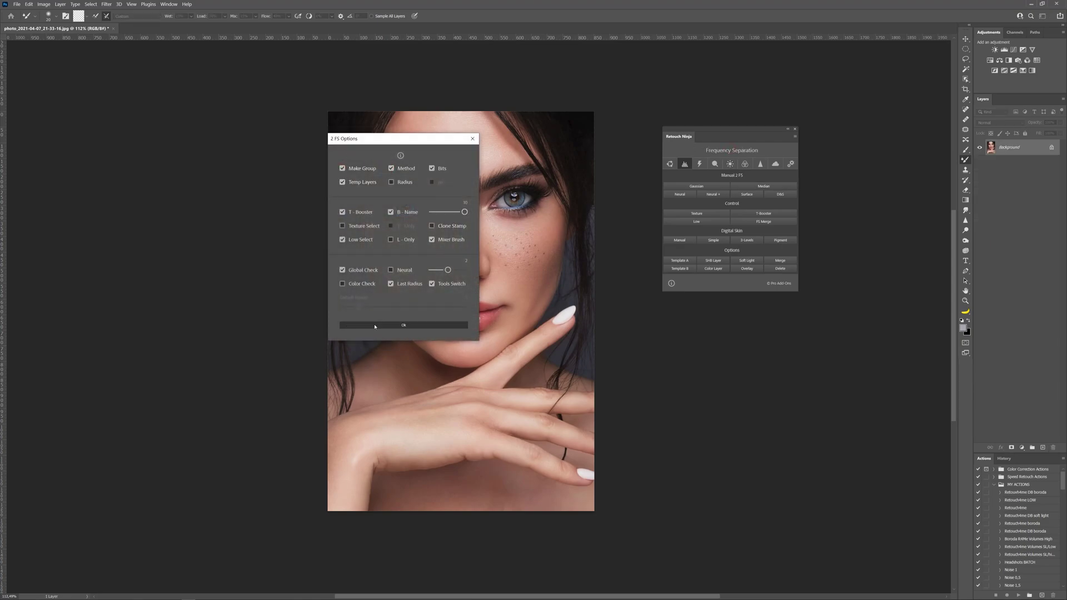
{"action": "left_click", "coordinate": [700, 187]}
{"action": "left_click", "coordinate": [627, 149]}
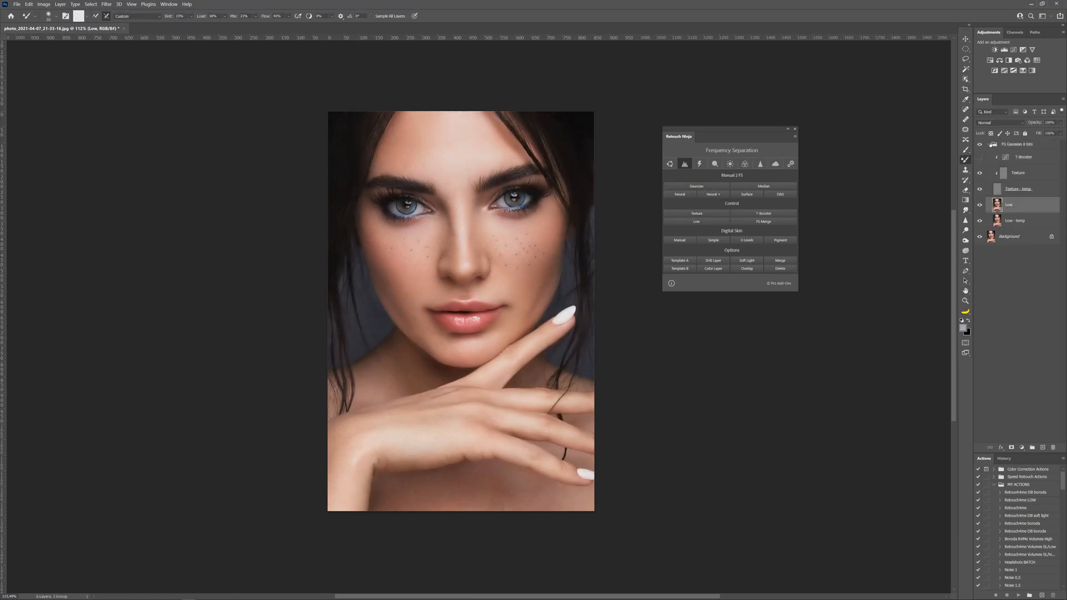
Step: Collapse and delete the FS Gaussian 8 bits group
{"action": "left_click", "coordinate": [989, 146]}
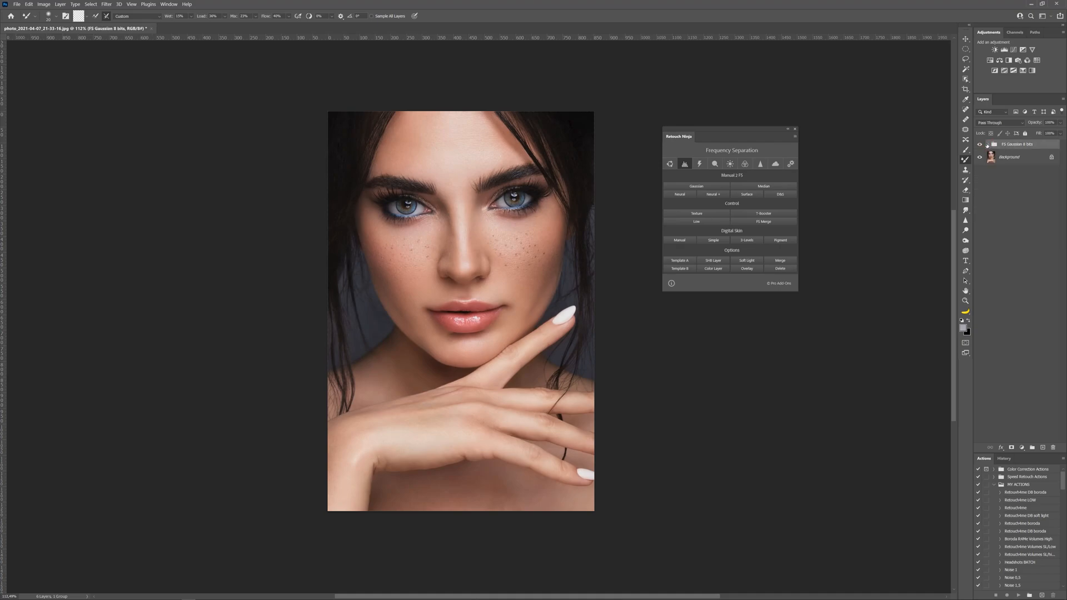
{"action": "left_click", "coordinate": [988, 145]}
{"action": "key", "text": "Delete"}
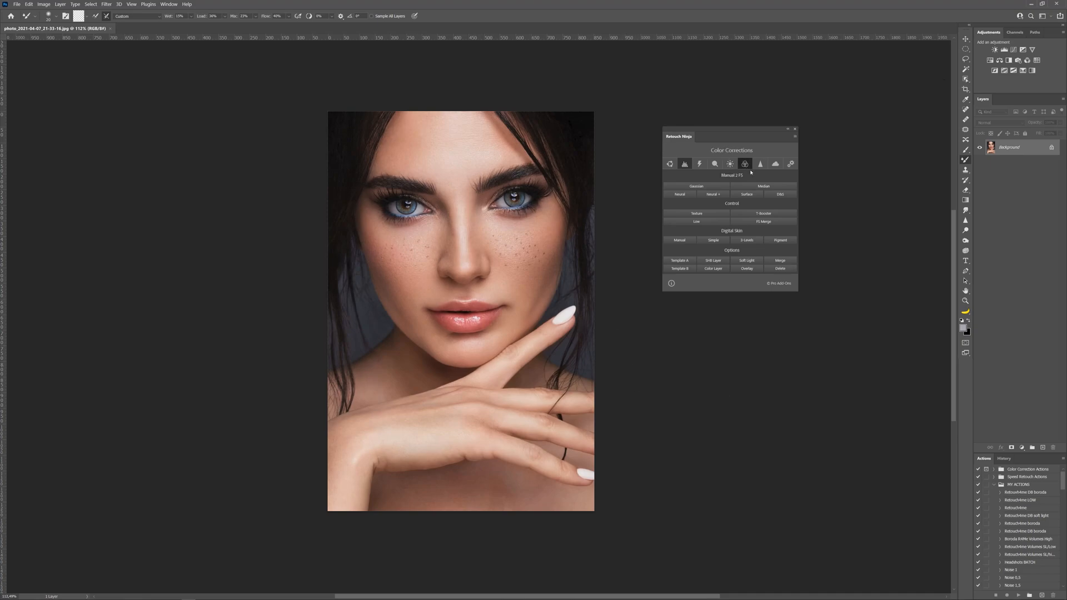
Step: Bring up 2 FS Options to enable the Radius option in pixels
{"action": "left_click", "coordinate": [745, 164]}
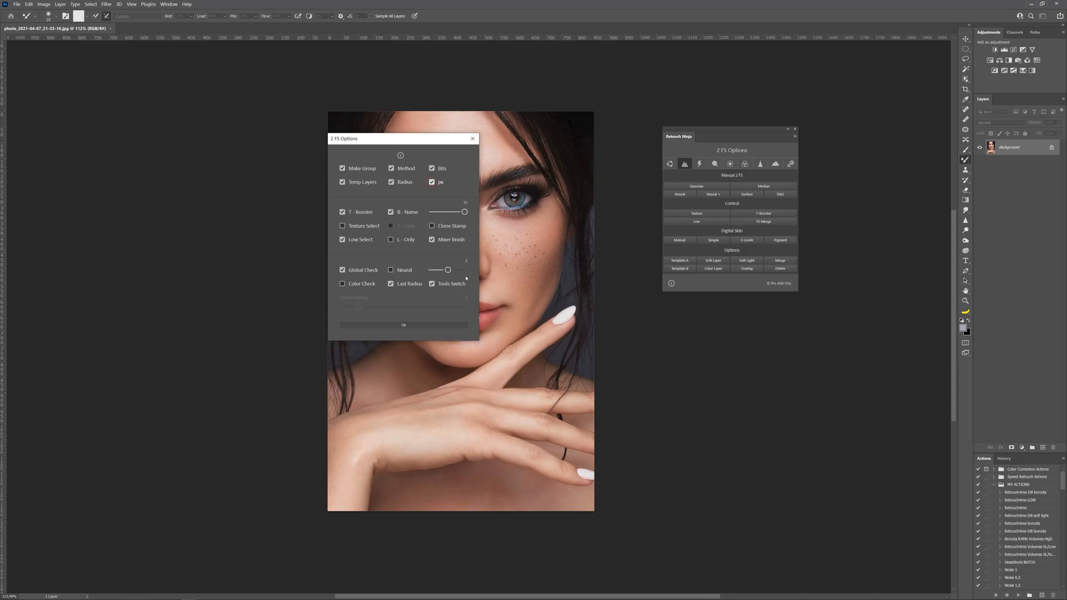
Step: Run the Gaussian separation with the radius setting, producing the FS Gaussian 8 bits 5 px group
{"action": "left_click", "coordinate": [387, 325]}
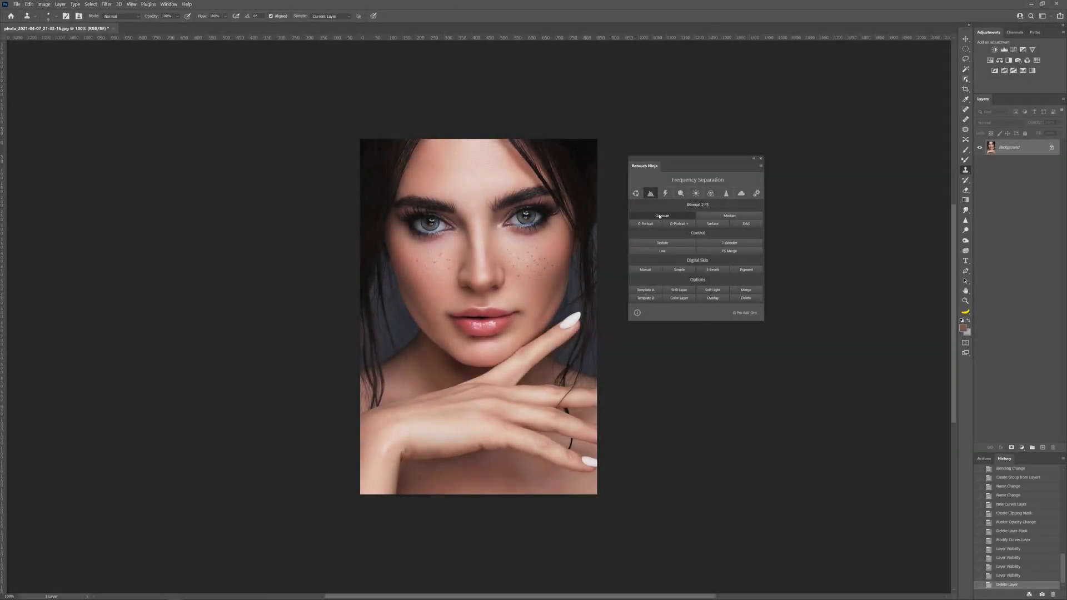
{"action": "left_click", "coordinate": [658, 216]}
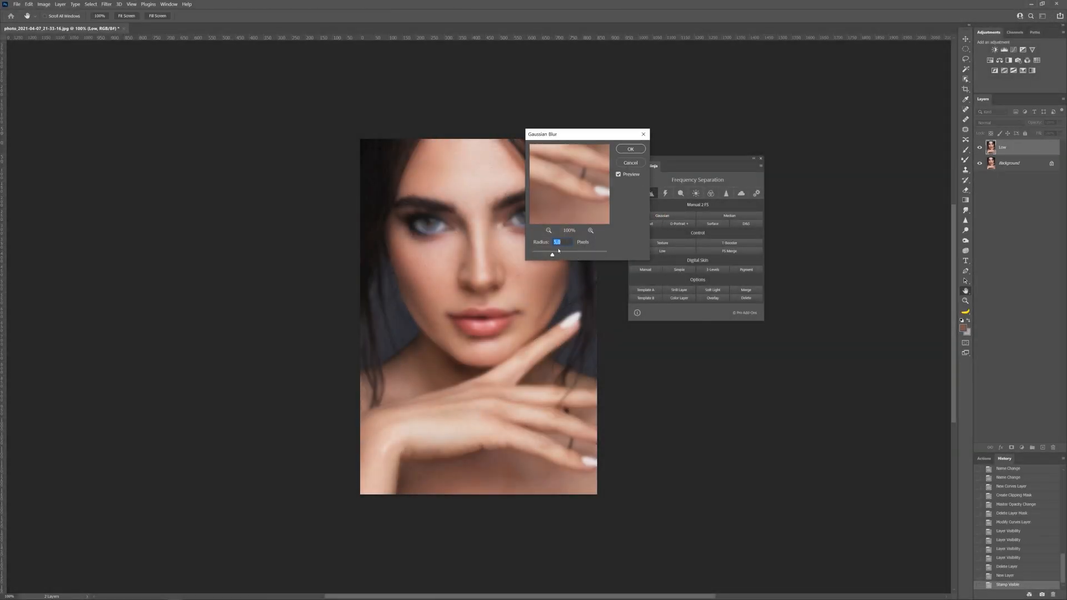
{"action": "left_click", "coordinate": [632, 149]}
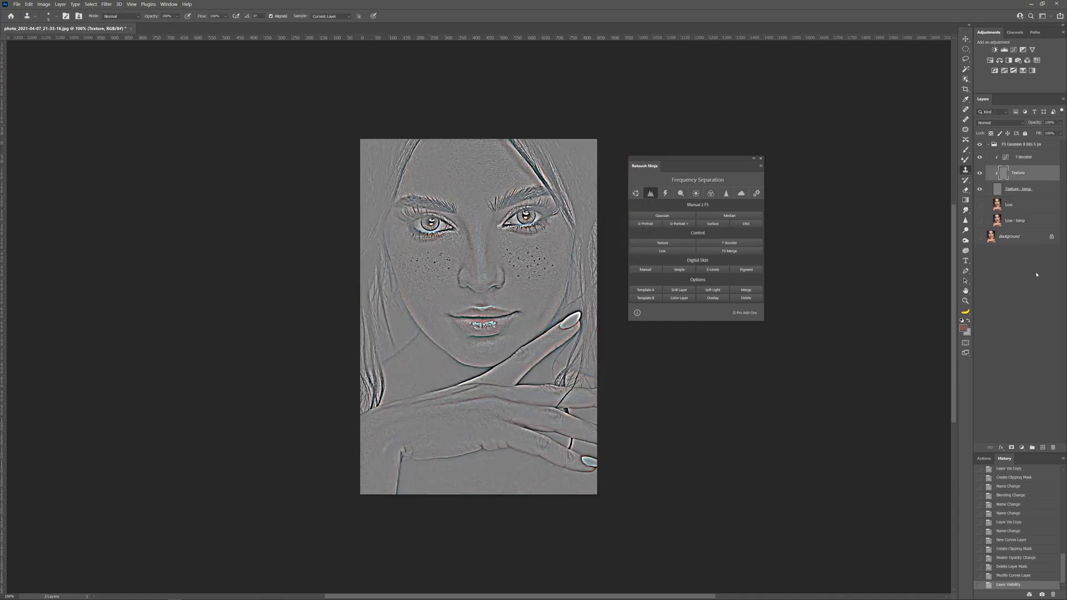
Step: Collapse the FS Gaussian 8 bits 5 px group and drag it to the trash
{"action": "left_click", "coordinate": [1025, 146]}
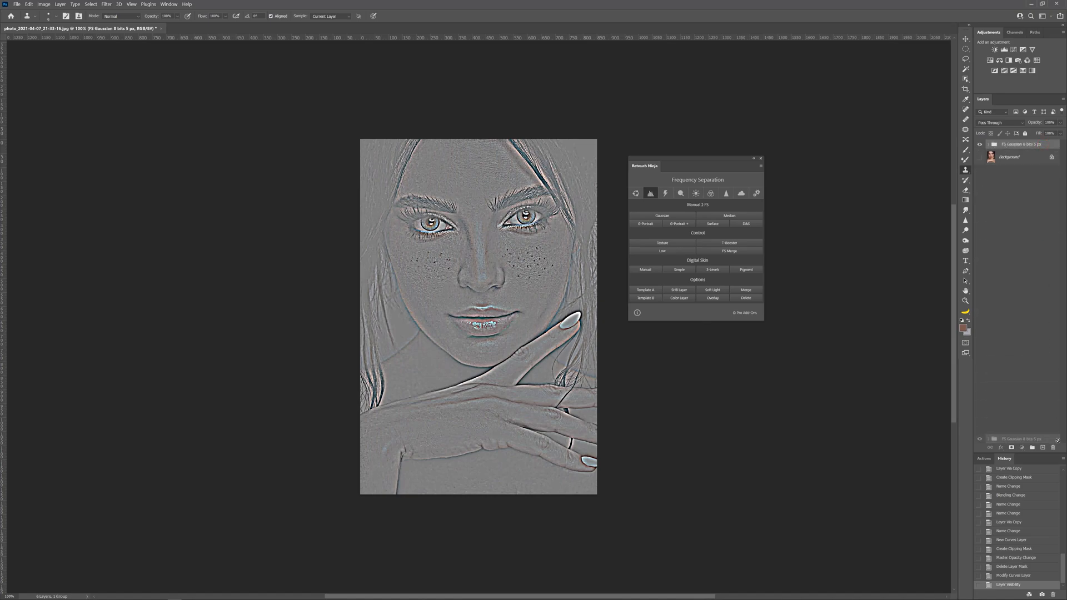
{"action": "left_click_drag", "start_coordinate": [1040, 144], "coordinate": [1052, 447]}
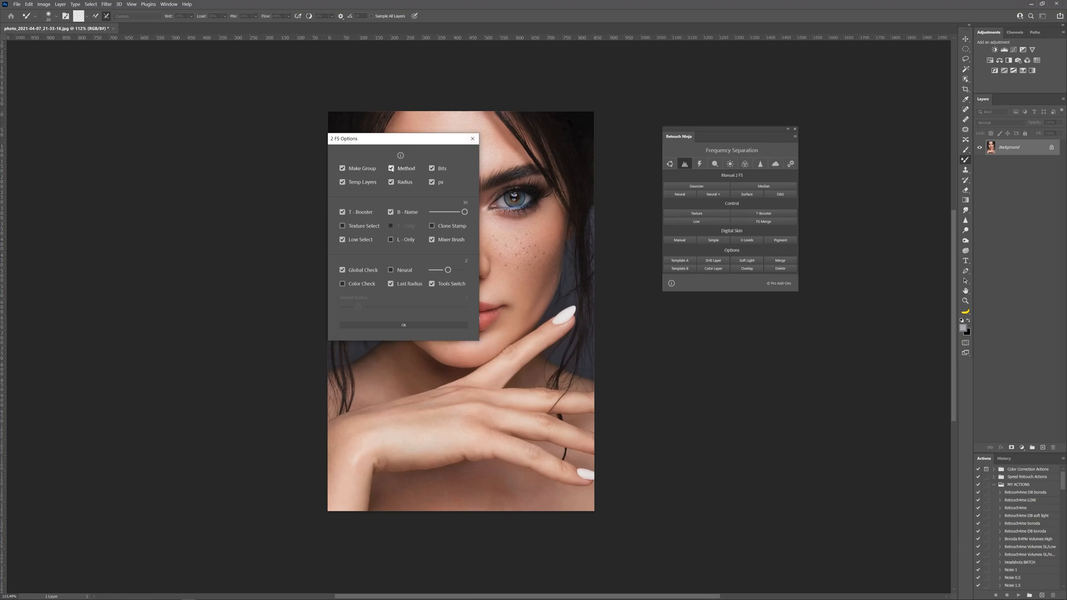
Step: Run the Gaussian separation with the Method and Bits options turned off
{"action": "left_click", "coordinate": [390, 168]}
{"action": "left_click", "coordinate": [432, 168]}
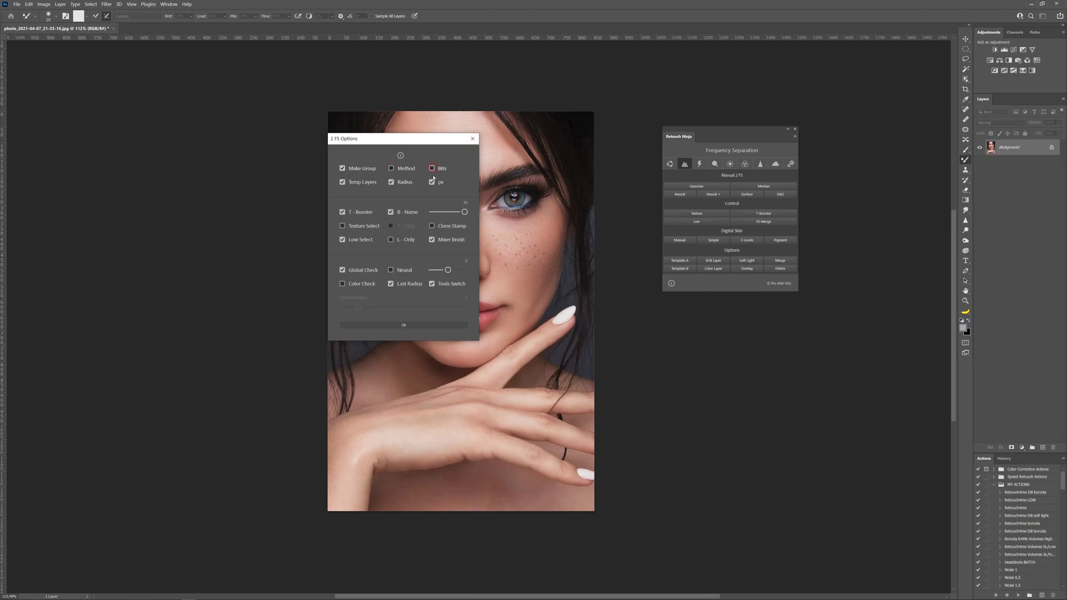
{"action": "left_click", "coordinate": [392, 325]}
{"action": "left_click", "coordinate": [696, 187]}
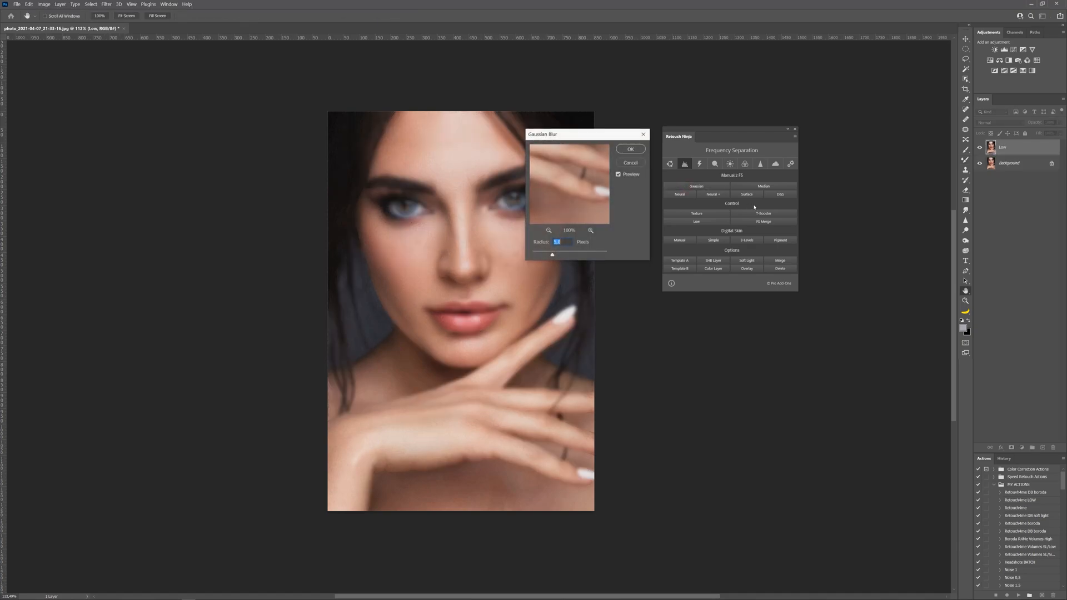
{"action": "key", "text": "Return"}
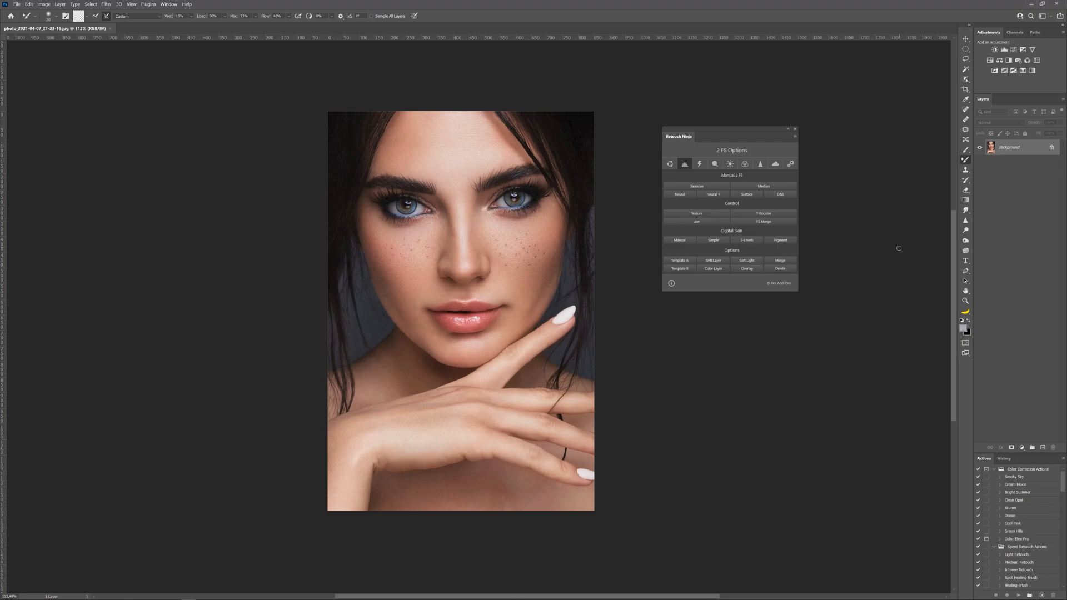
Step: Run an ungrouped Gaussian separation producing loose T-Booster, Texture and Low layers
{"action": "left_click", "coordinate": [725, 151]}
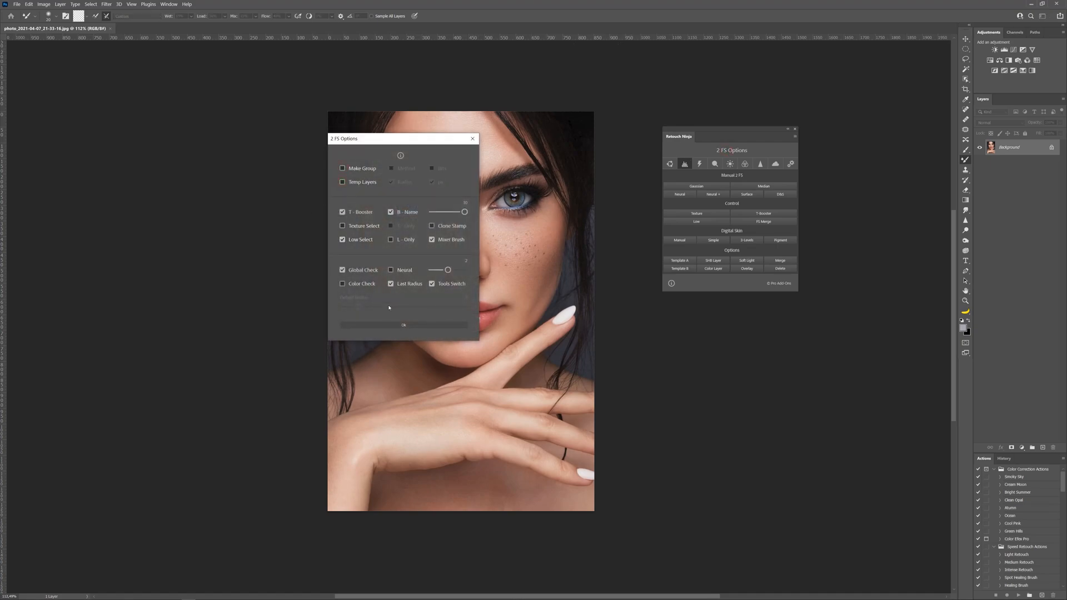
{"action": "left_click", "coordinate": [403, 326]}
{"action": "left_click", "coordinate": [690, 187]}
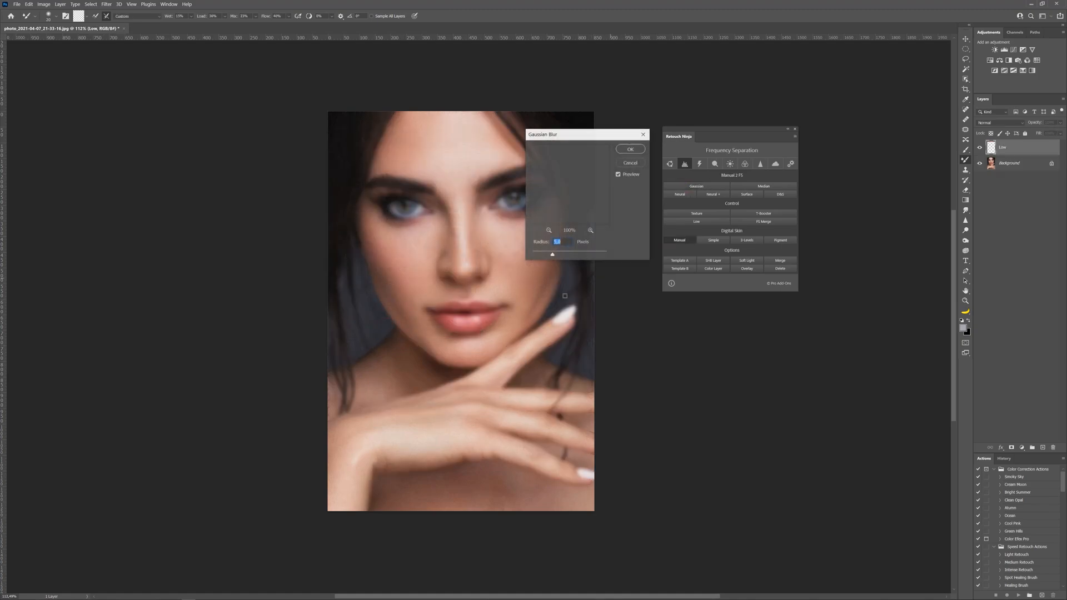
{"action": "left_click", "coordinate": [631, 149]}
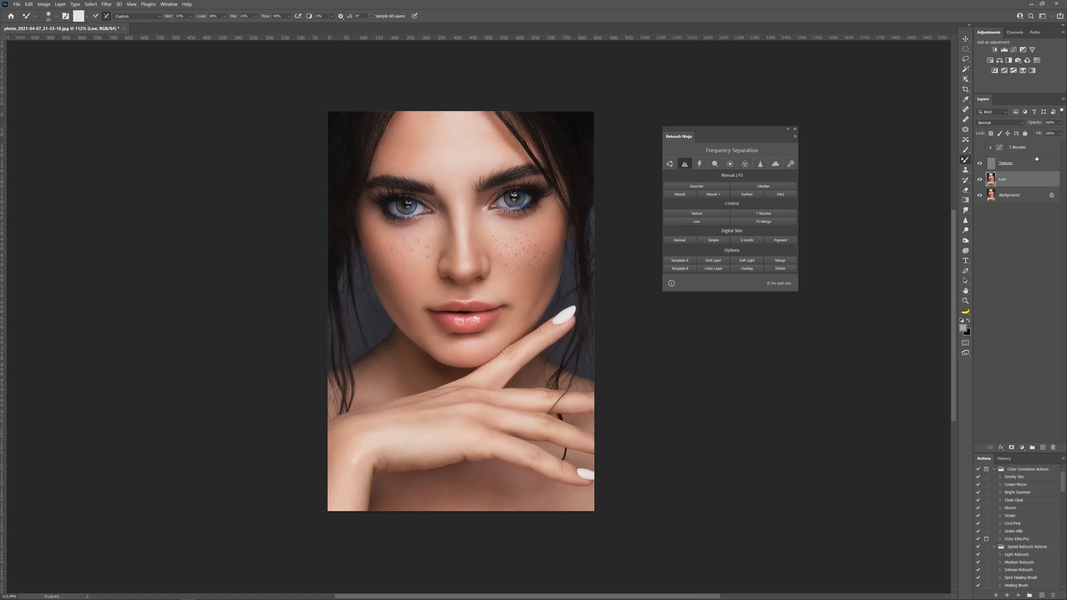
Step: Preview the T-Booster detail boost, then leave it hidden
{"action": "left_click", "coordinate": [980, 148]}
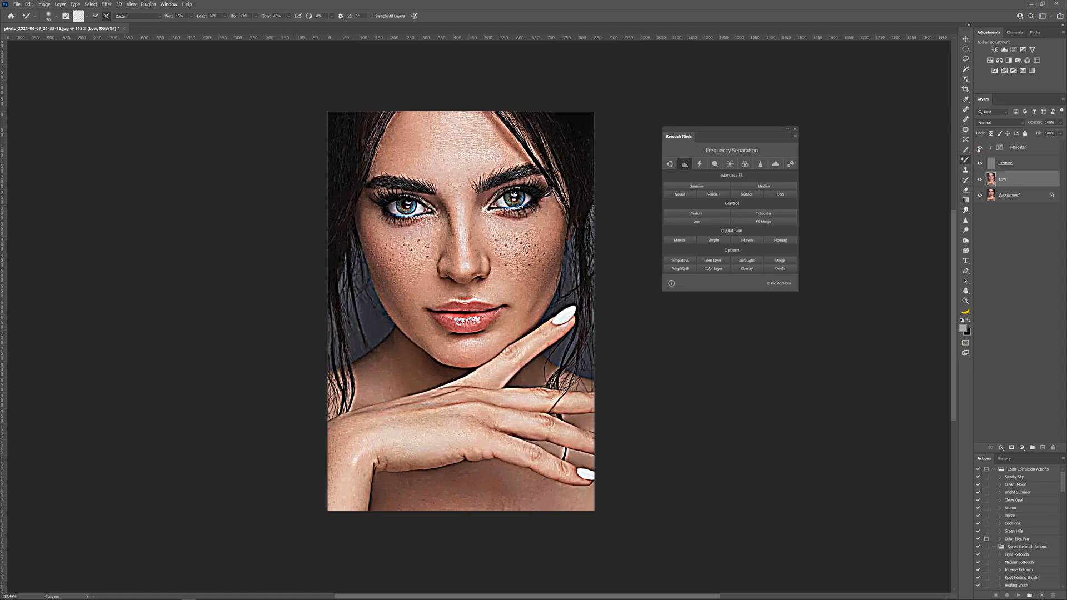
{"action": "left_click", "coordinate": [979, 148]}
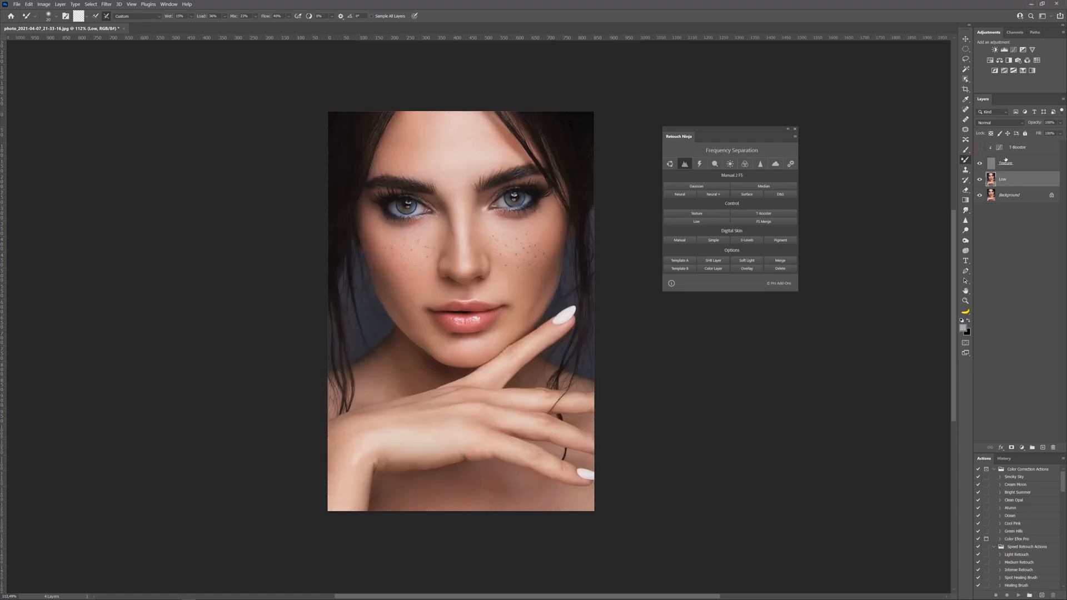
Step: Lower B - Name from 10 to 5, switch it off, and apply the 2 FS options
{"action": "left_click", "coordinate": [727, 170]}
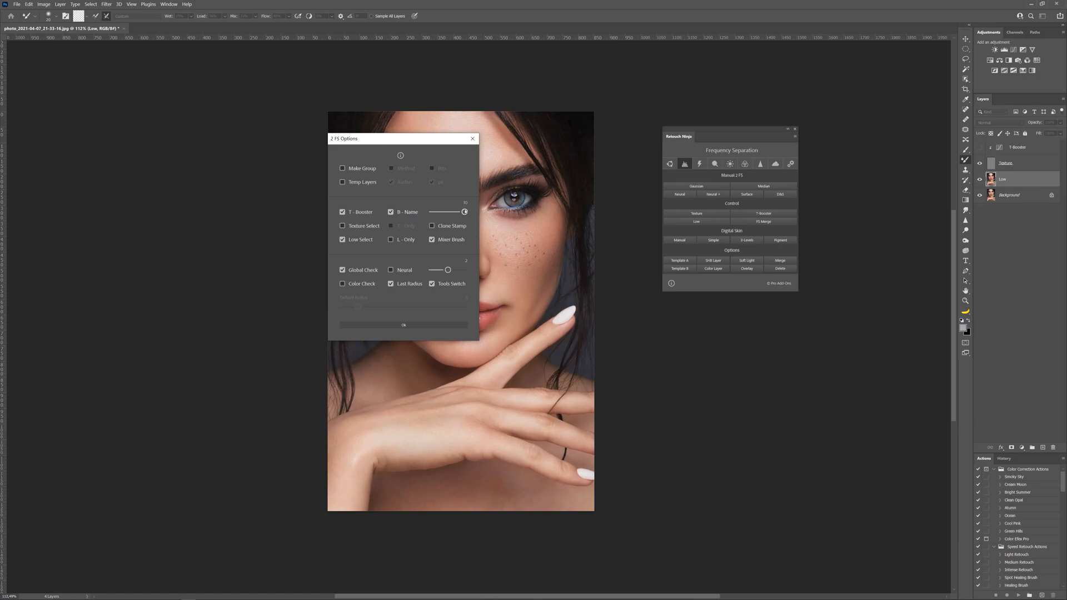
{"action": "left_click_drag", "start_coordinate": [464, 213], "coordinate": [446, 213]}
{"action": "left_click", "coordinate": [390, 212]}
{"action": "left_click", "coordinate": [399, 328]}
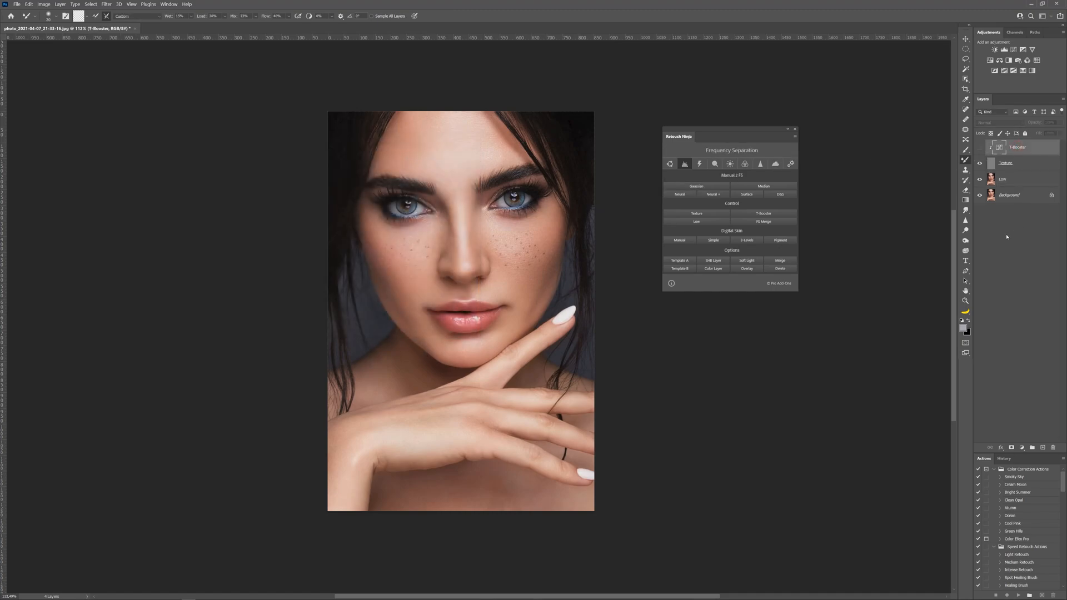
Step: Trash the loose separation layers and rerun the Gaussian separation
{"action": "left_click", "coordinate": [1020, 180], "text": "shift"}
{"action": "left_click_drag", "start_coordinate": [1045, 183], "coordinate": [1052, 448]}
{"action": "left_click", "coordinate": [696, 186]}
{"action": "left_click", "coordinate": [629, 149]}
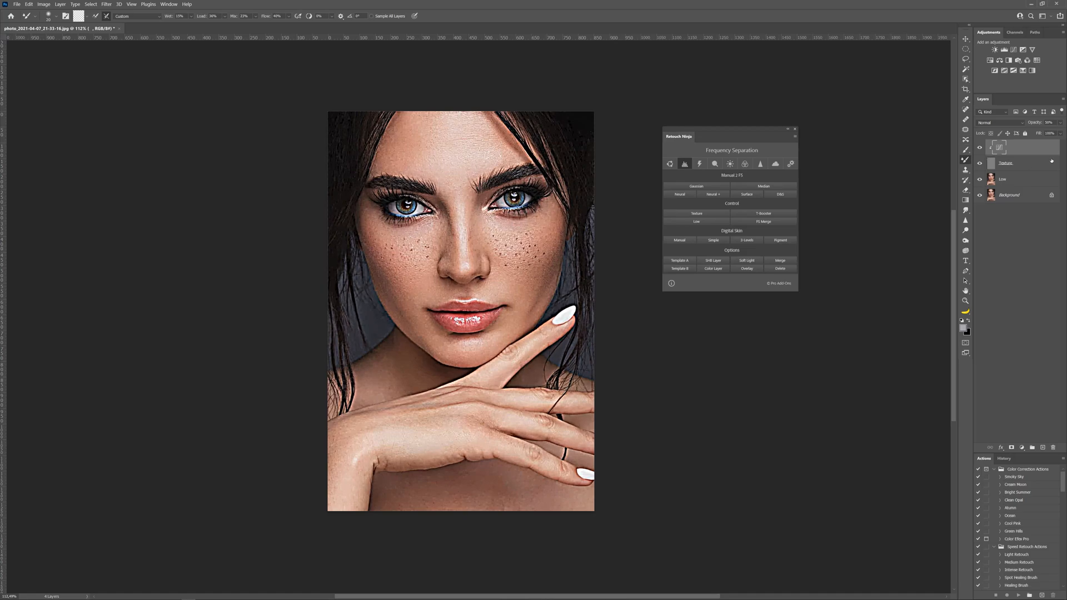
Step: Delete the new separation layers, leaving only Background
{"action": "left_click", "coordinate": [1022, 181], "text": "shift"}
{"action": "left_click_drag", "start_coordinate": [1022, 180], "coordinate": [1055, 448]}
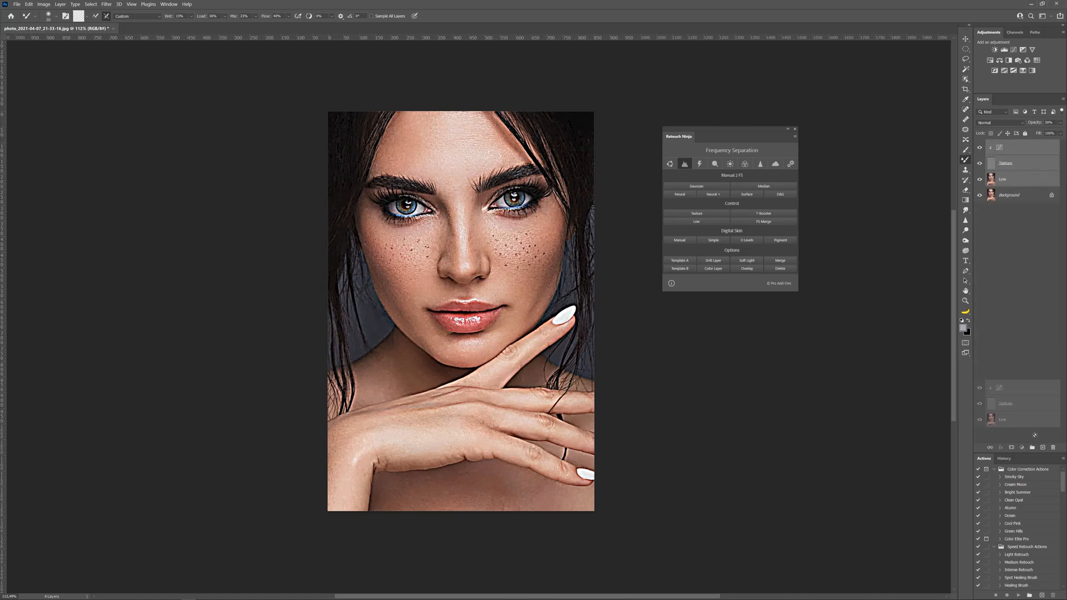
{"action": "left_click", "coordinate": [715, 164]}
Step: Restore B - Name to 10, turn Make Group back on, and apply the options
{"action": "left_click_drag", "start_coordinate": [447, 212], "coordinate": [464, 212]}
{"action": "left_click", "coordinate": [342, 168]}
{"action": "left_click", "coordinate": [403, 325]}
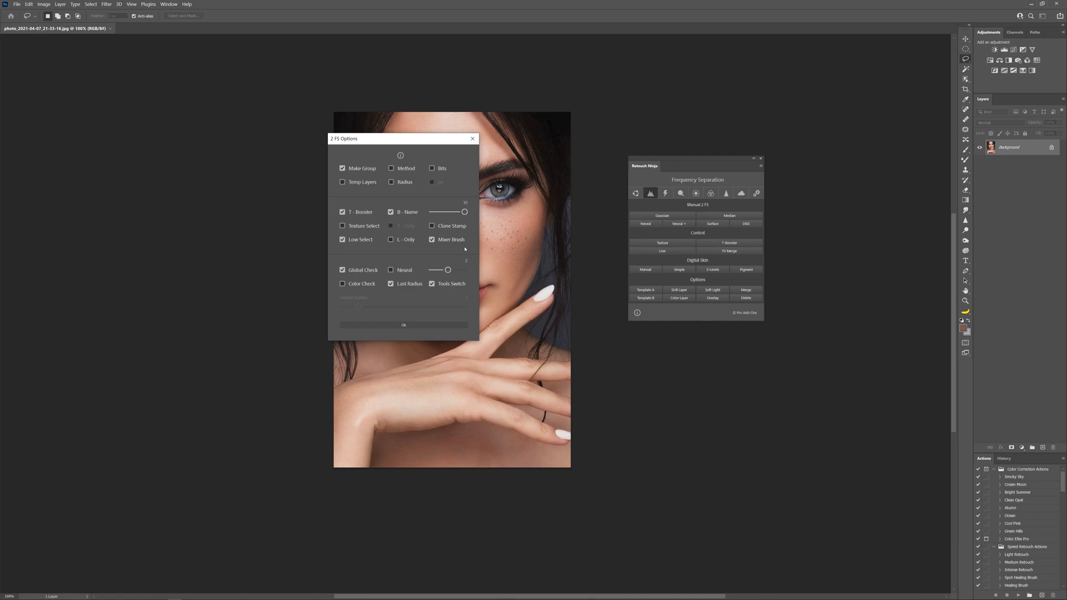
Step: Enable Texture Select and T-Only cloning, then run a grouped Gaussian separation
{"action": "left_click", "coordinate": [342, 225]}
{"action": "left_click", "coordinate": [392, 225]}
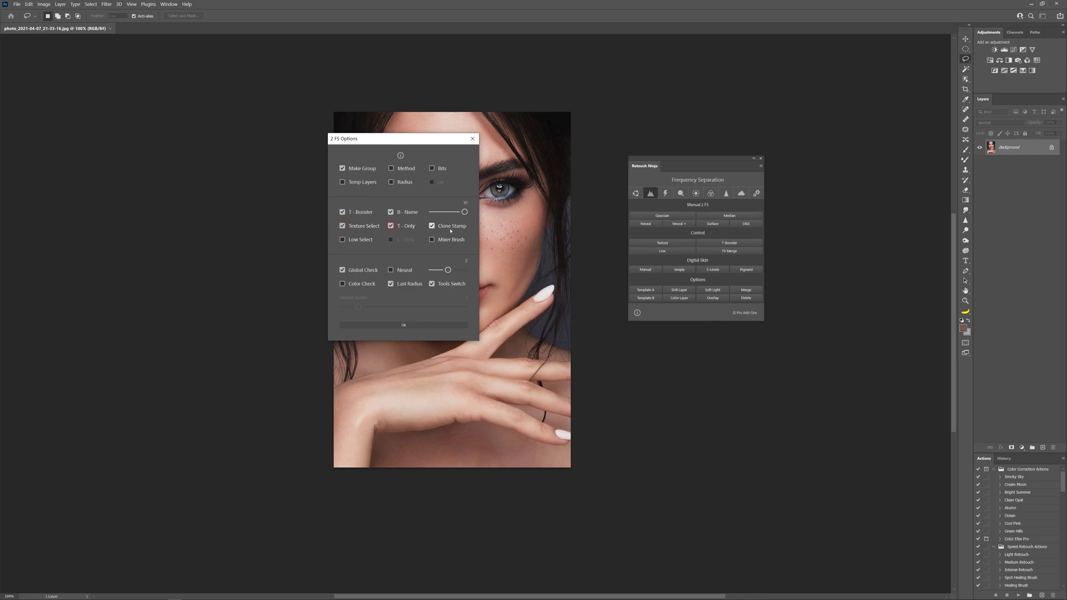
{"action": "left_click", "coordinate": [405, 326]}
{"action": "left_click", "coordinate": [661, 216]}
{"action": "key", "text": "Return"}
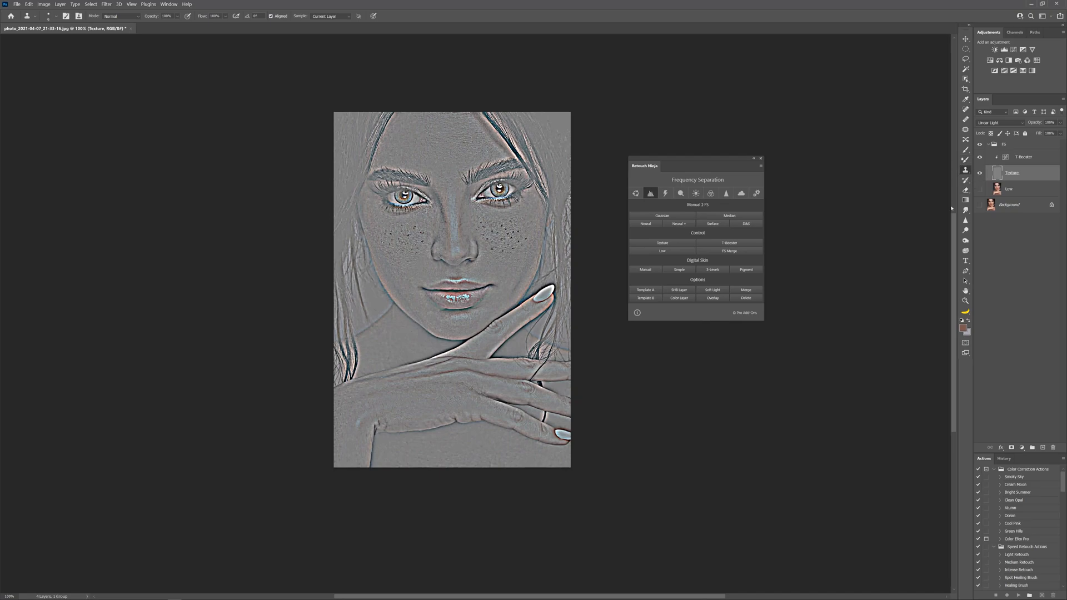
Step: Restore the full-colour photo, clear the FS layers, disable Last Radius and set Default Radius to 10
{"action": "left_click", "coordinate": [979, 204]}
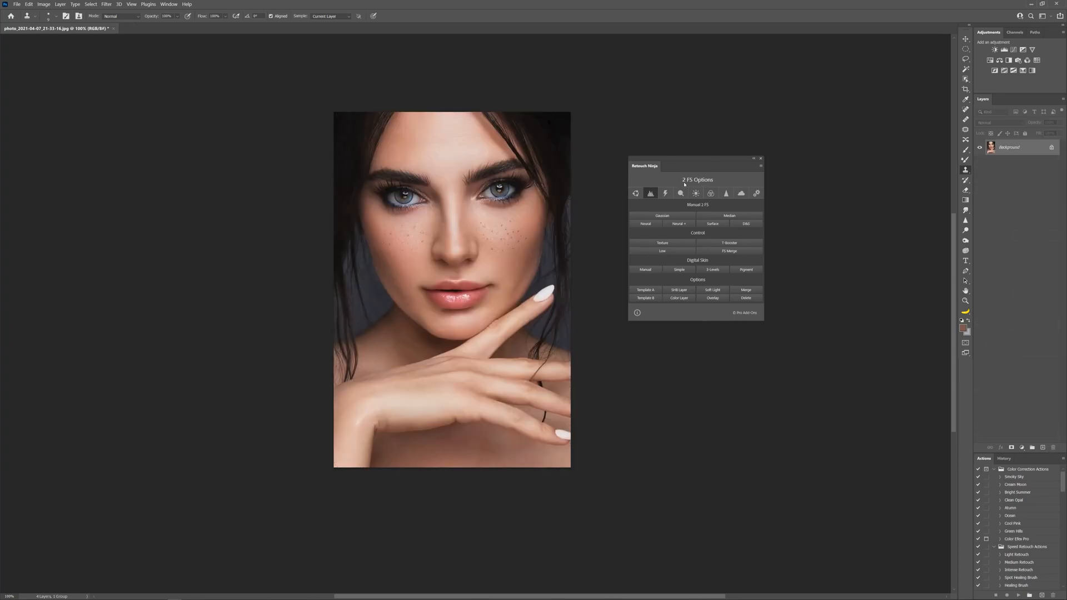
{"action": "left_click", "coordinate": [710, 194]}
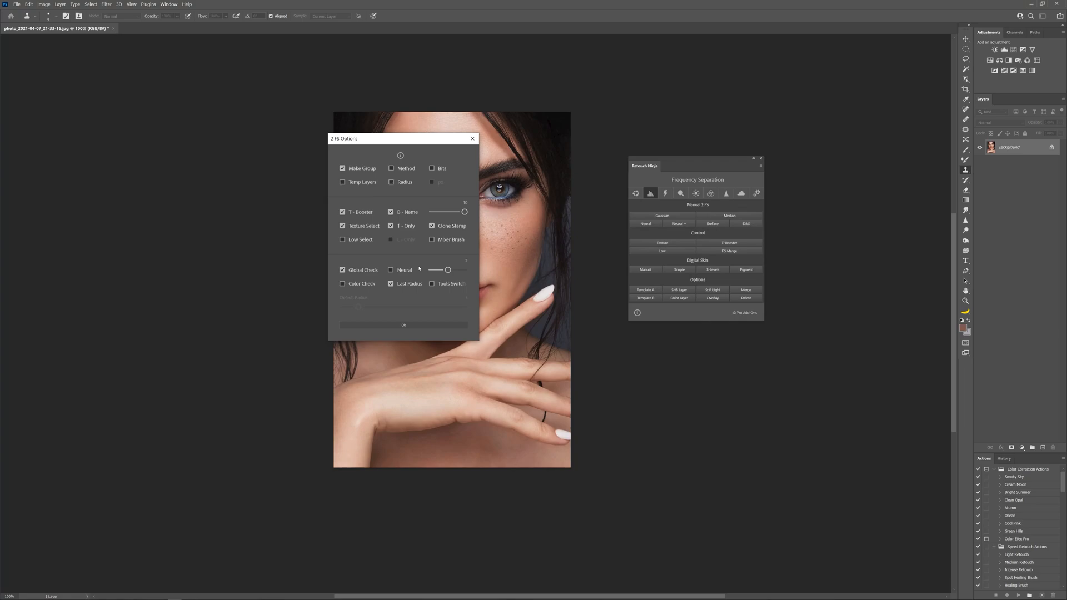
{"action": "left_click", "coordinate": [390, 284]}
{"action": "left_click_drag", "start_coordinate": [360, 307], "coordinate": [372, 308]}
Step: Run a separation with the default radius blur, then reopen 2 FS Options for Color Check
{"action": "left_click", "coordinate": [393, 326]}
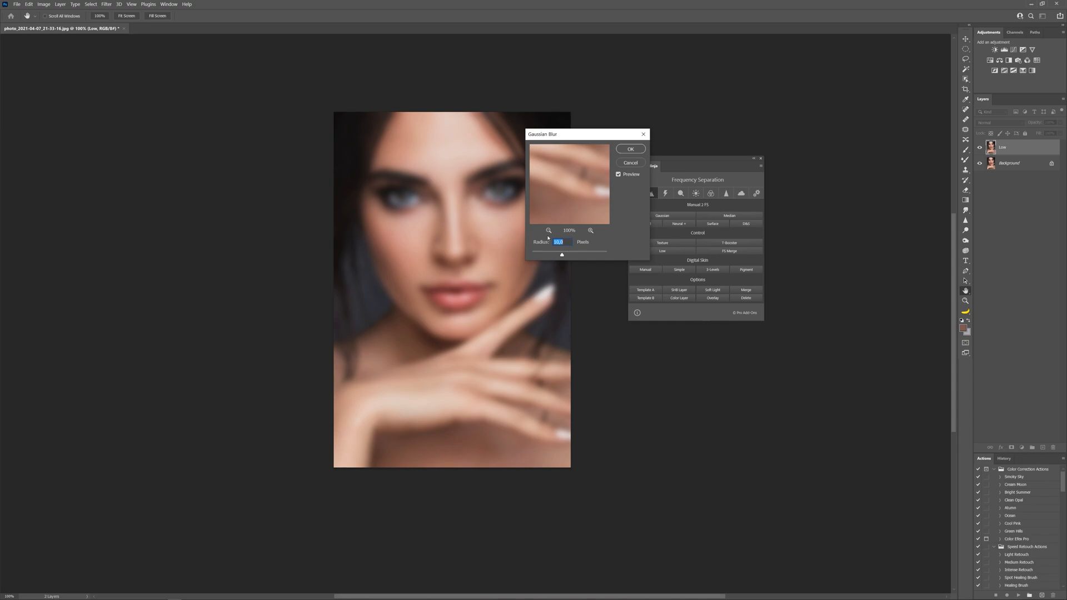
{"action": "left_click", "coordinate": [631, 150]}
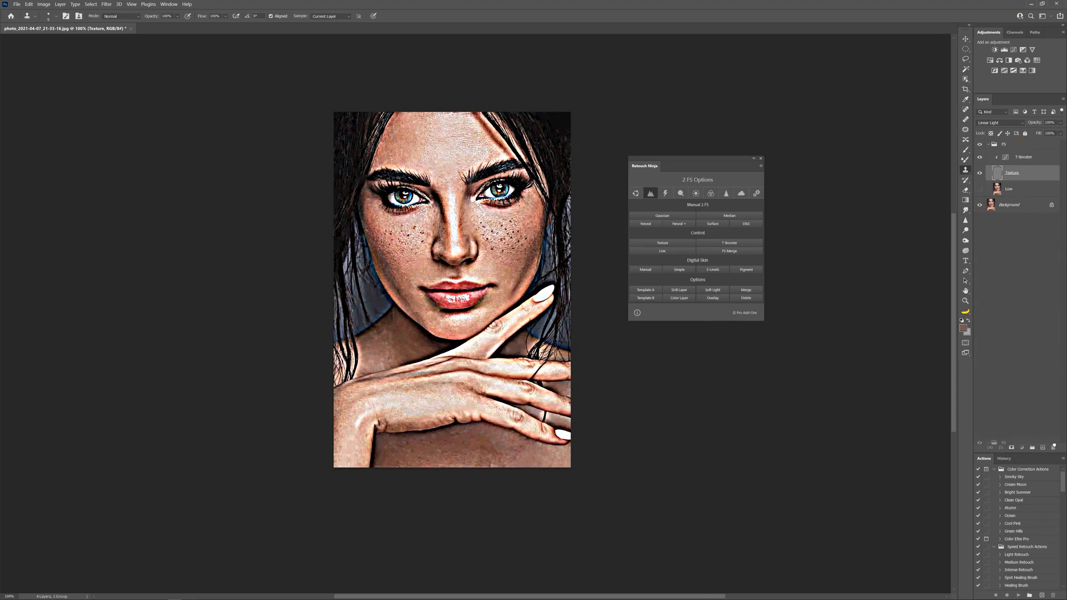
{"action": "left_click", "coordinate": [692, 179]}
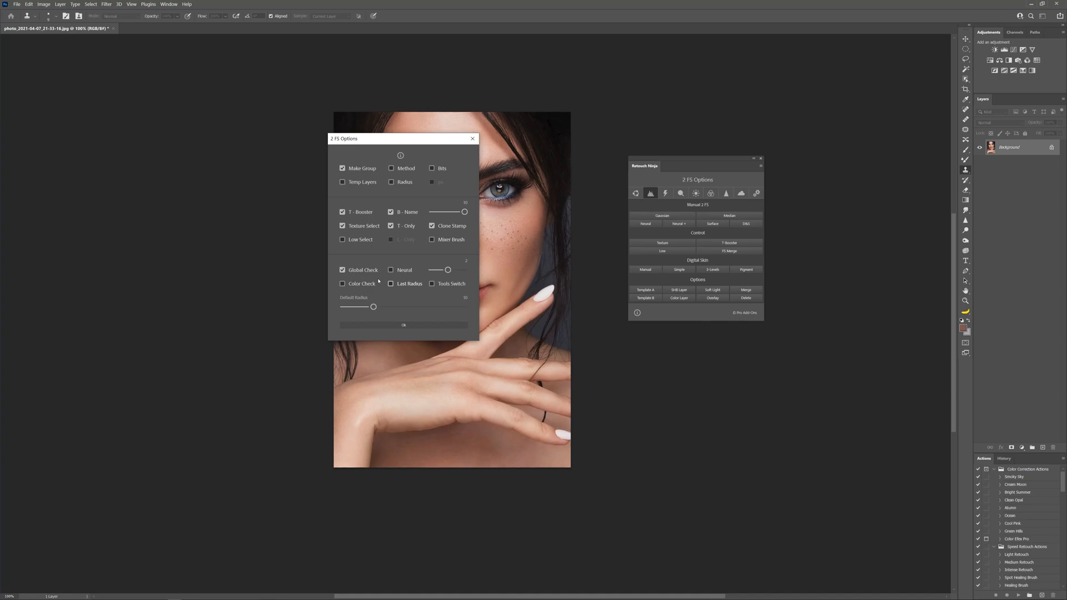
Step: Apply the Color Check options and build two Gaussian frequency separations, confirming each blur
{"action": "left_click", "coordinate": [402, 326]}
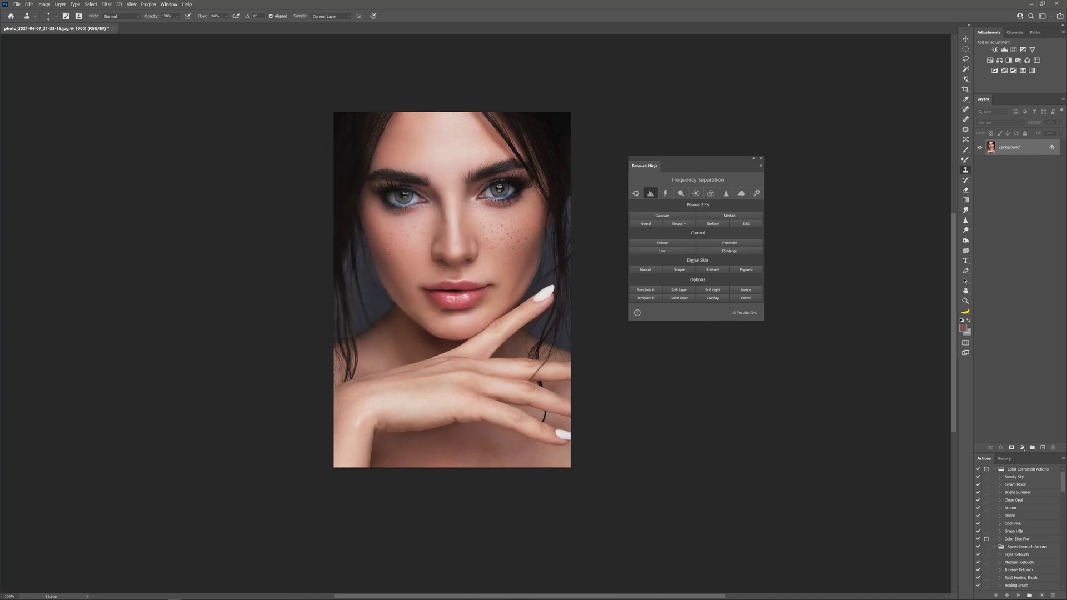
{"action": "left_click", "coordinate": [675, 214]}
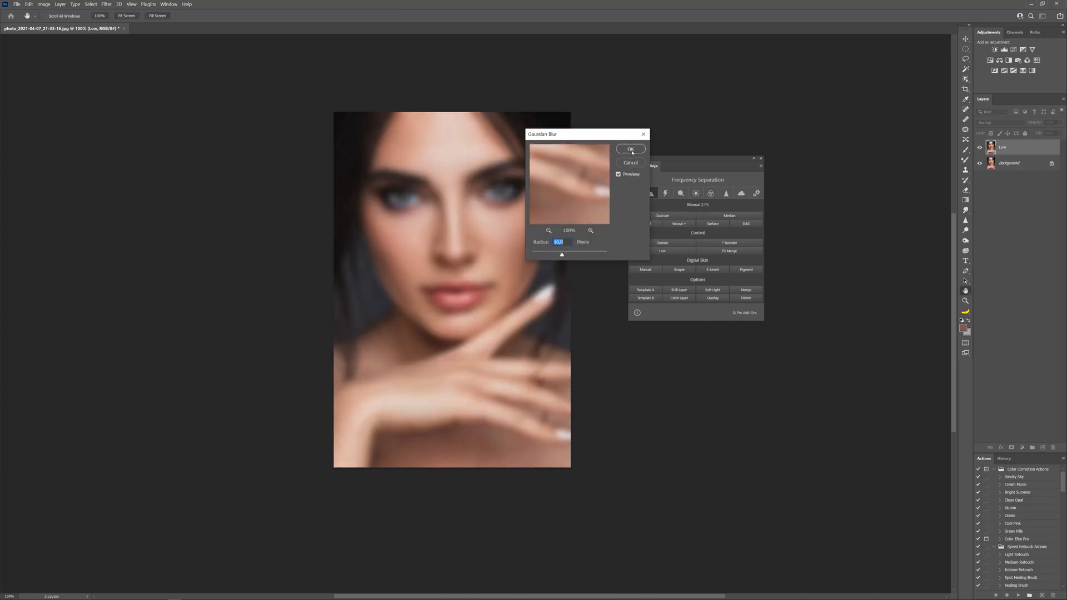
{"action": "left_click", "coordinate": [631, 150]}
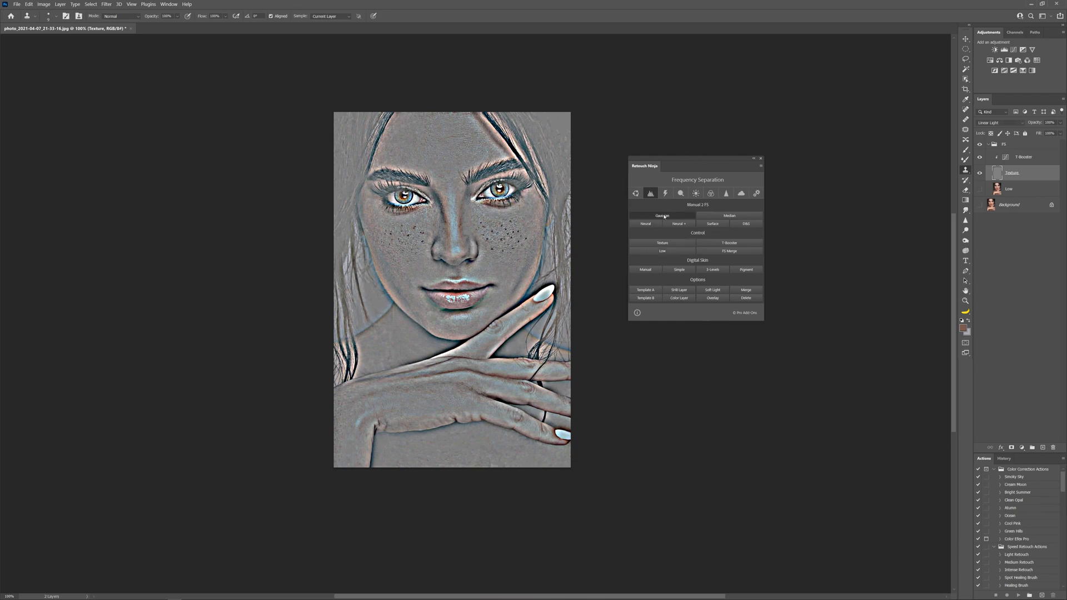
{"action": "left_click", "coordinate": [668, 216]}
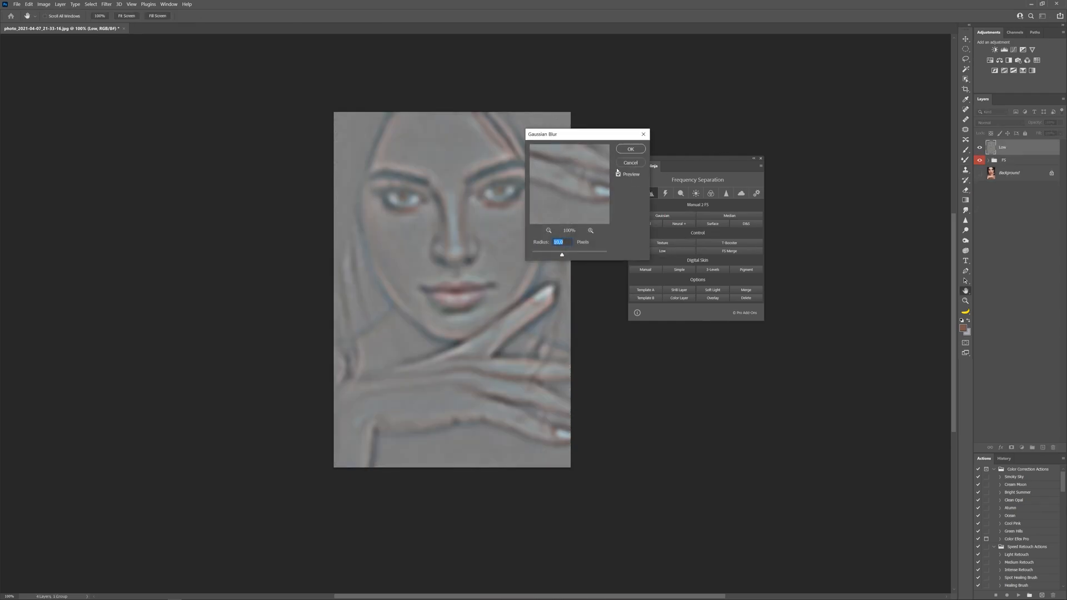
{"action": "left_click", "coordinate": [630, 150]}
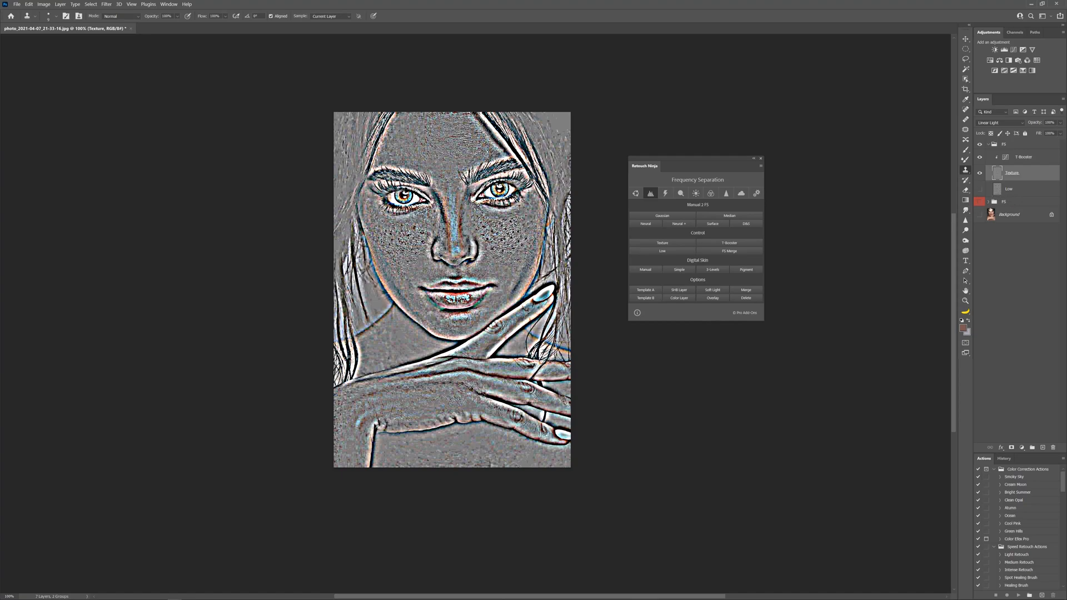
Step: Inspect the FS groups in the Layers panel, then delete both so only Background remains
{"action": "left_click", "coordinate": [989, 202]}
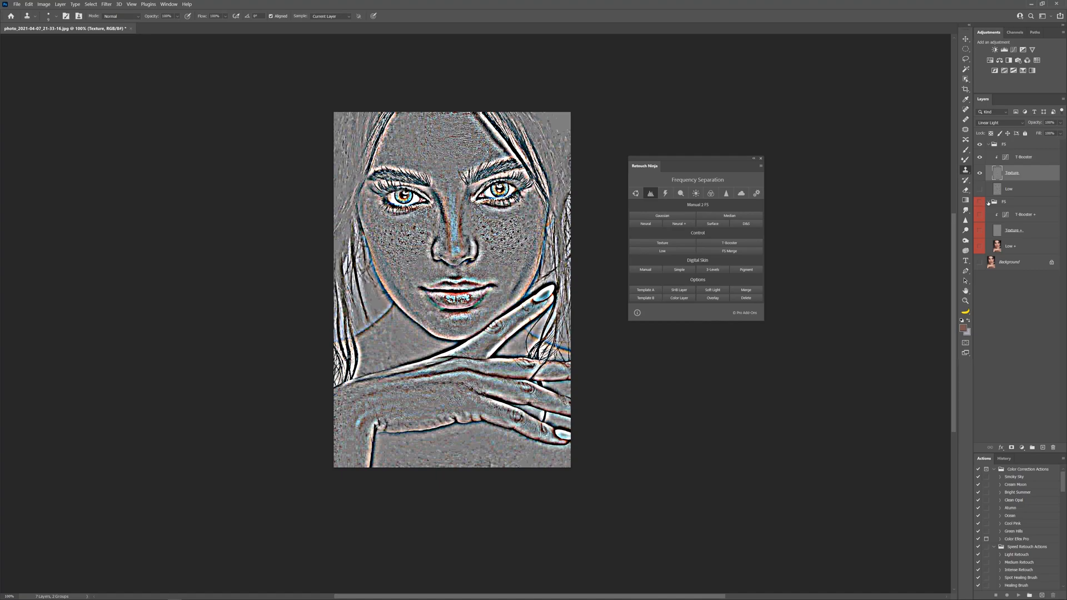
{"action": "left_click", "coordinate": [989, 203]}
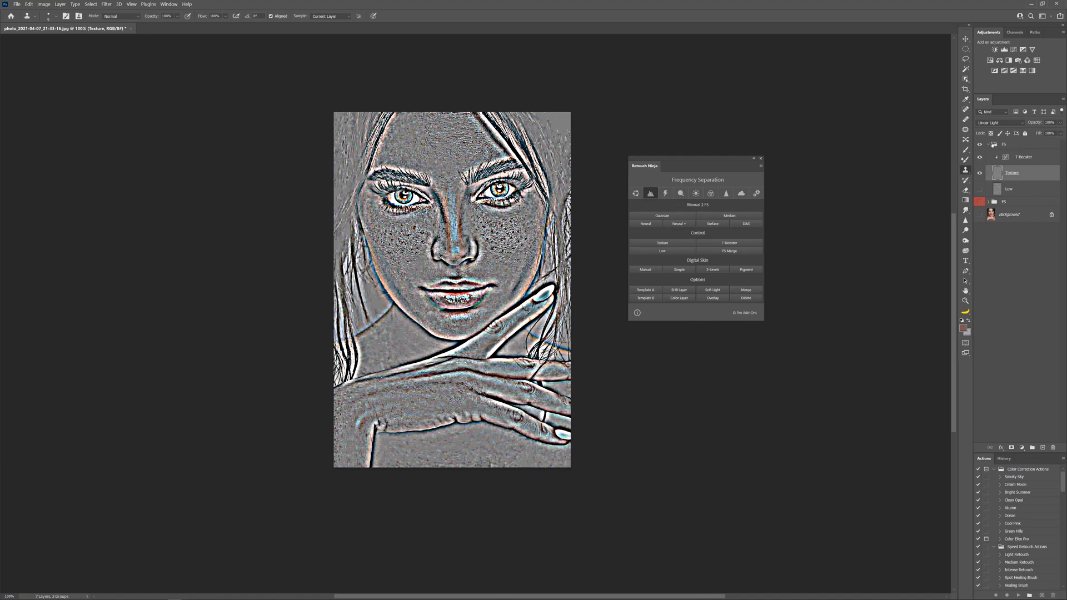
{"action": "left_click", "coordinate": [990, 145]}
{"action": "left_click", "coordinate": [988, 144]}
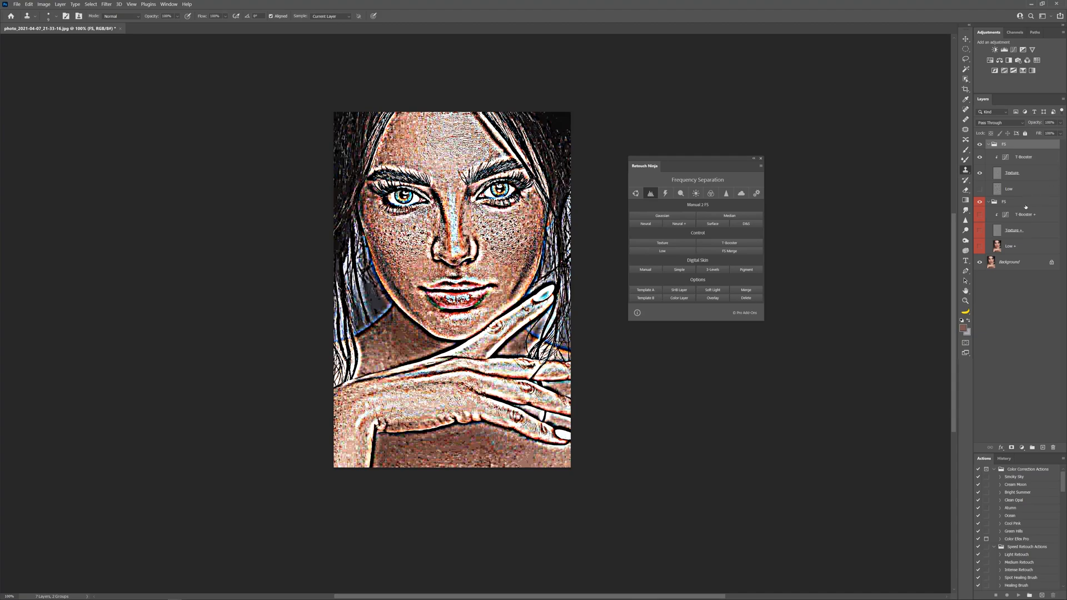
{"action": "left_click_drag", "start_coordinate": [1019, 247], "coordinate": [1052, 448]}
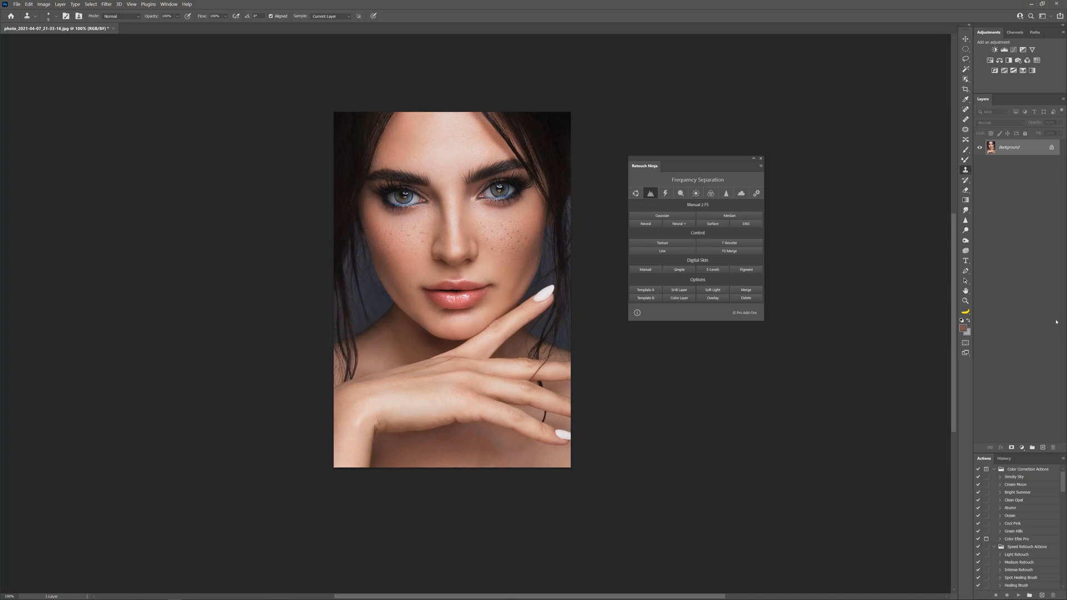
Step: Add an empty Layer 1 above Background, label it Orange, and bring up 2 FS Options
{"action": "left_click", "coordinate": [1042, 448]}
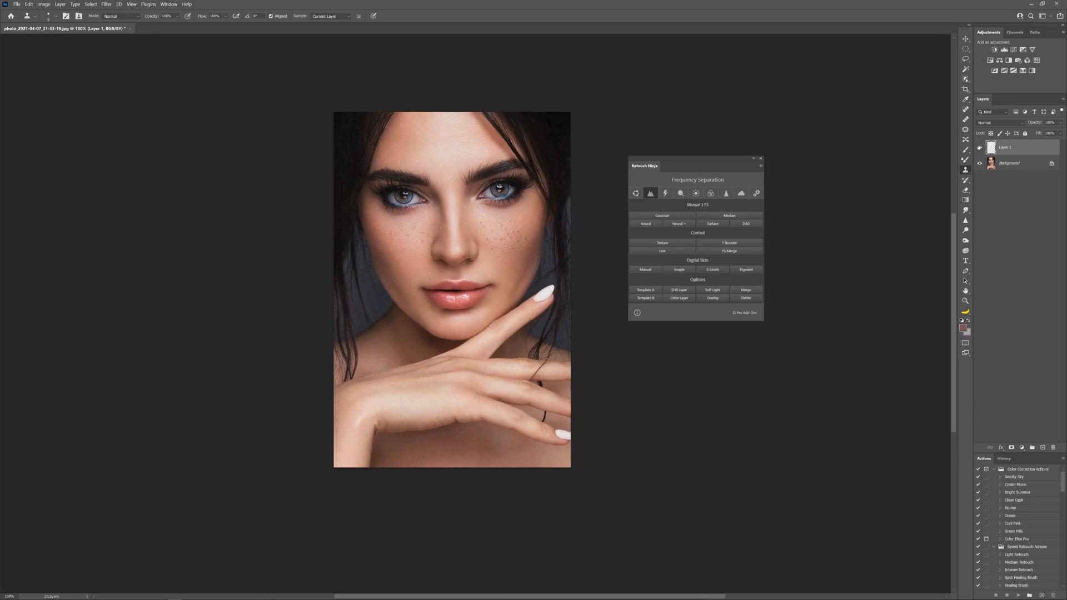
{"action": "right_click", "coordinate": [979, 147]}
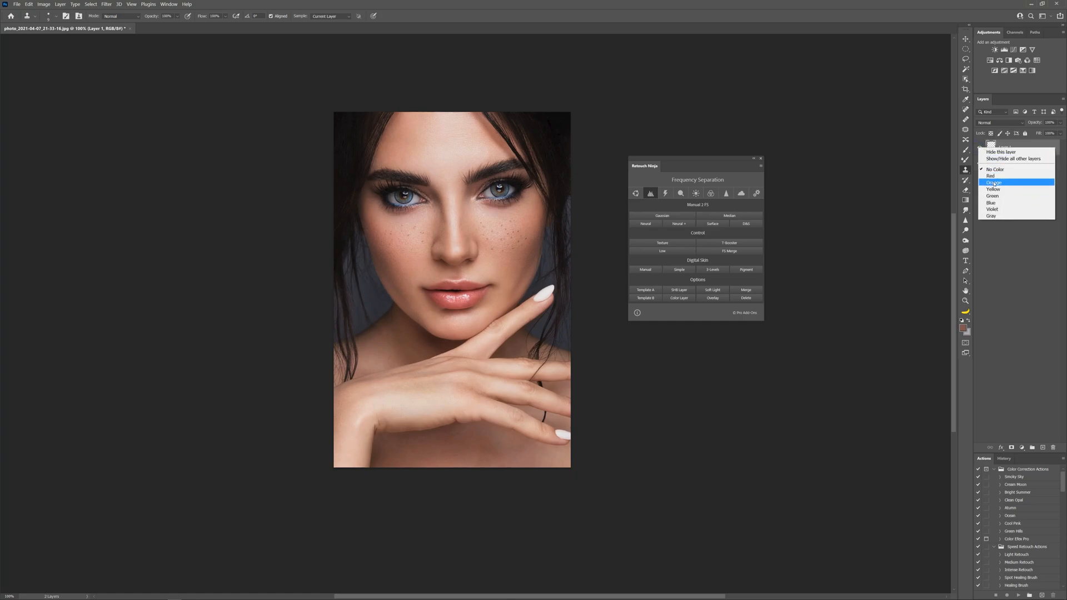
{"action": "left_click", "coordinate": [995, 185]}
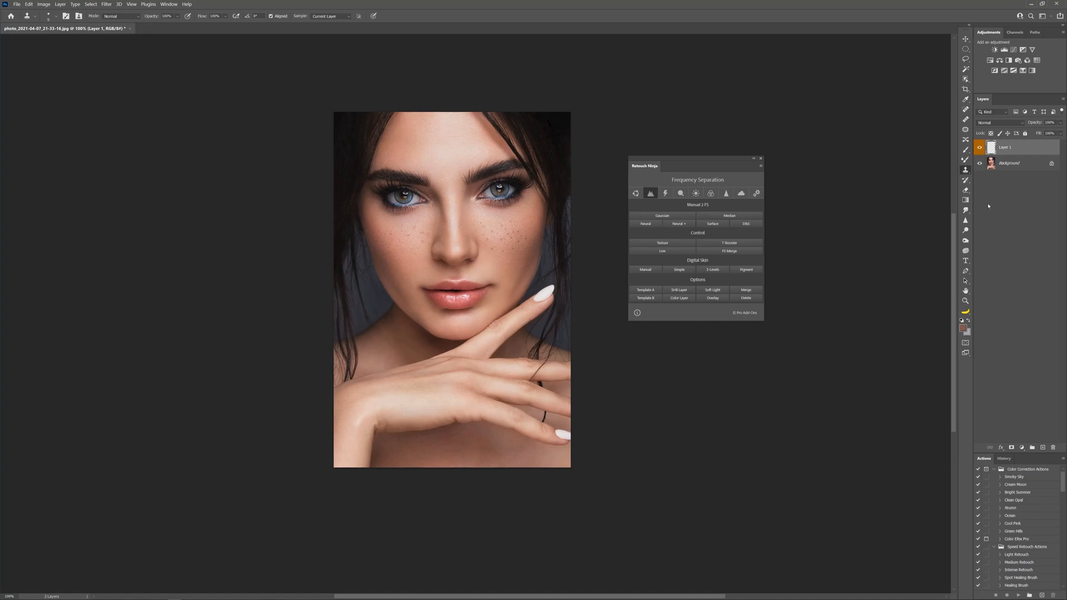
{"action": "left_click", "coordinate": [696, 193]}
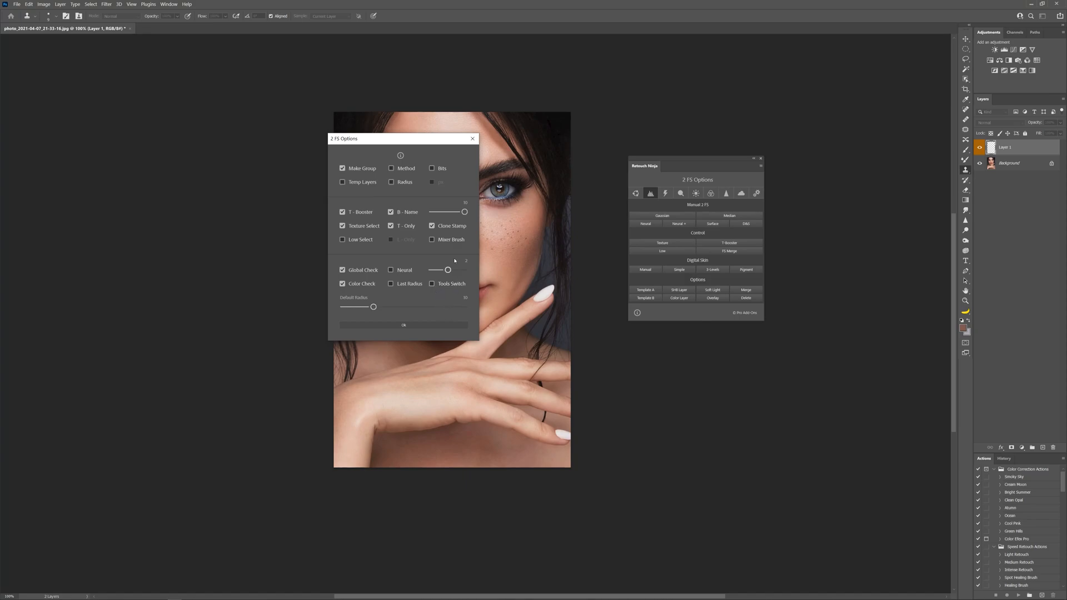
Step: Register Orange as the Color Check colour, acknowledge the confirmation and close the options
{"action": "left_click", "coordinate": [359, 284]}
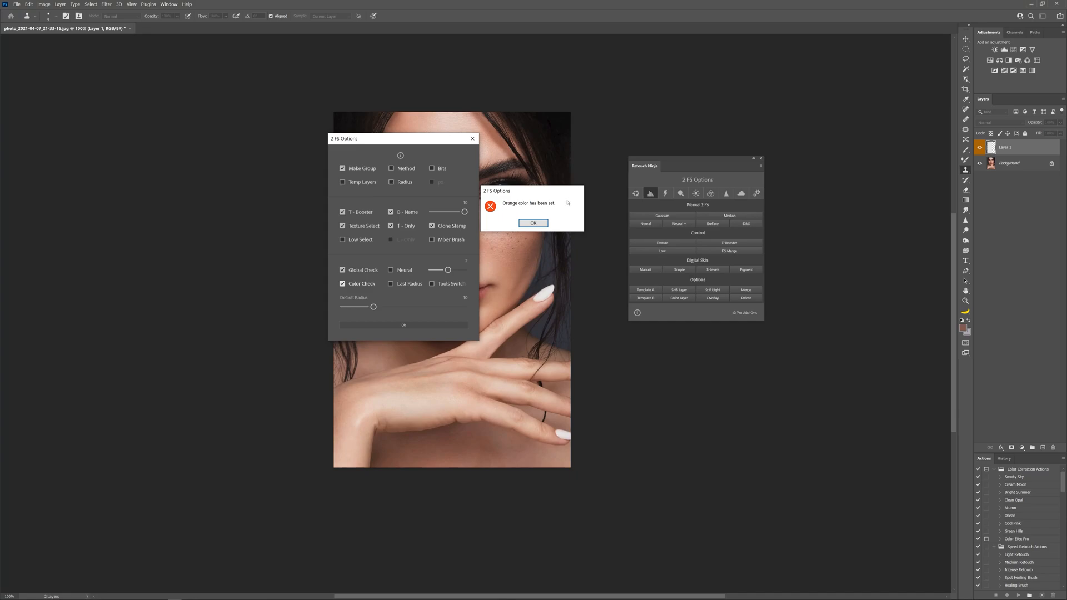
{"action": "left_click", "coordinate": [534, 222]}
{"action": "left_click", "coordinate": [416, 326]}
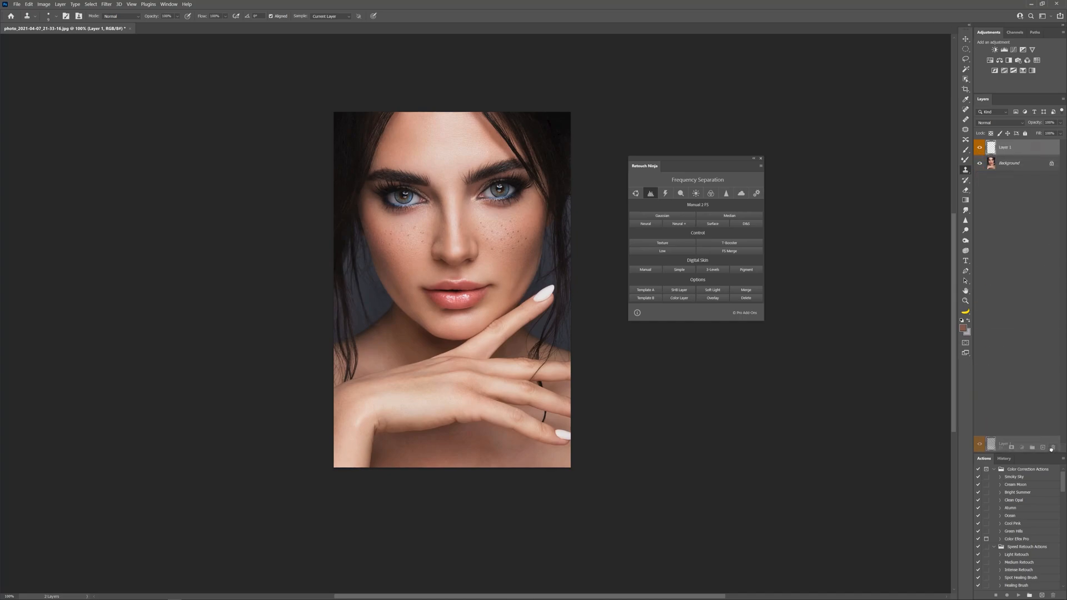
Step: Delete the empty Layer 1 and run two Gaussian separations with the orange colour check
{"action": "left_click_drag", "start_coordinate": [1039, 151], "coordinate": [1053, 448]}
{"action": "left_click", "coordinate": [648, 214]}
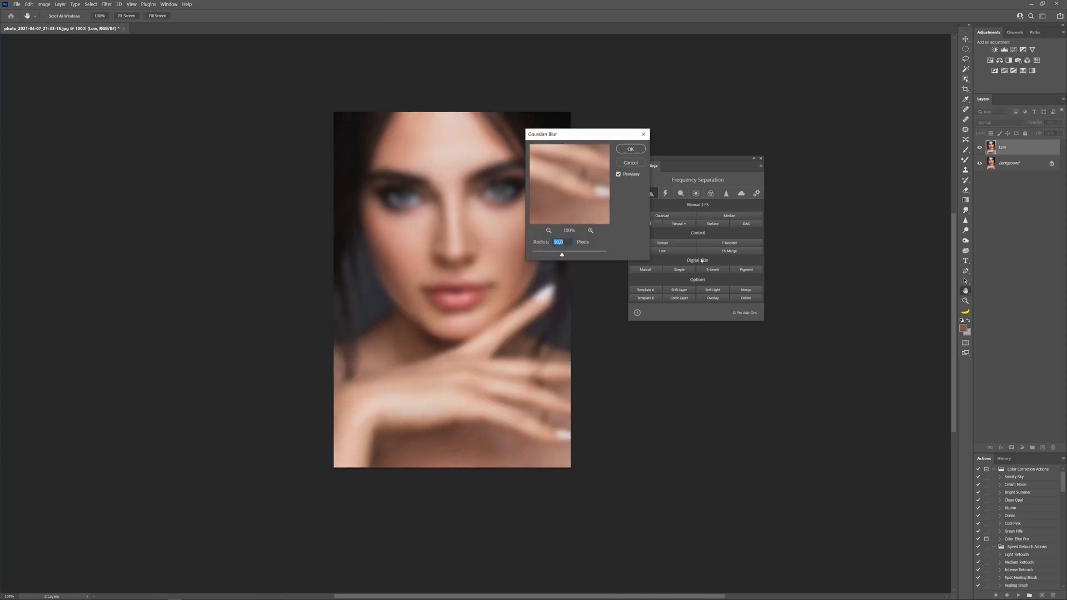
{"action": "left_click", "coordinate": [627, 154]}
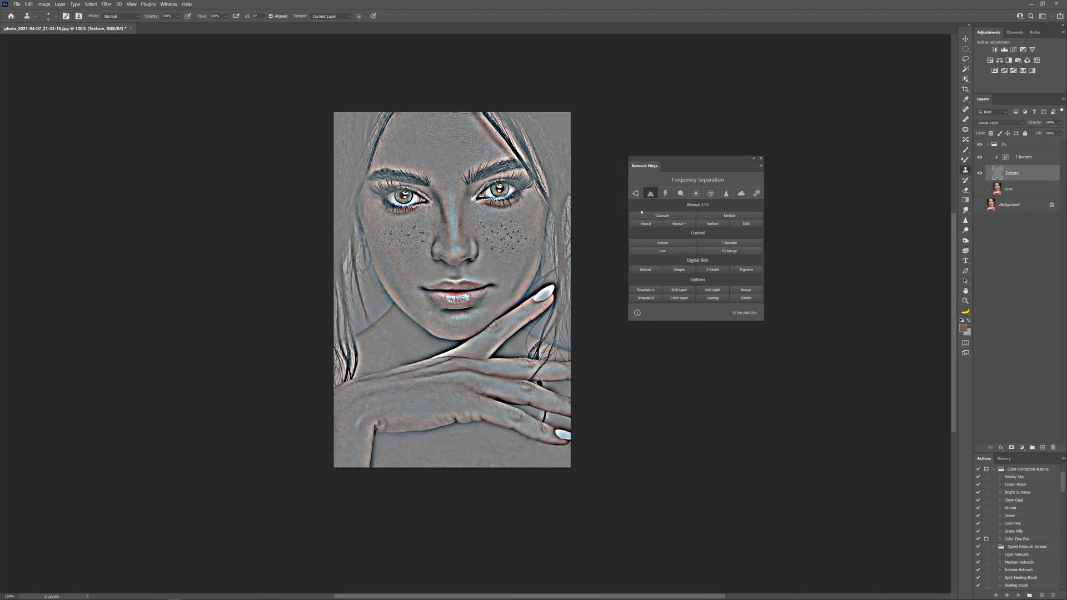
{"action": "left_click", "coordinate": [668, 216]}
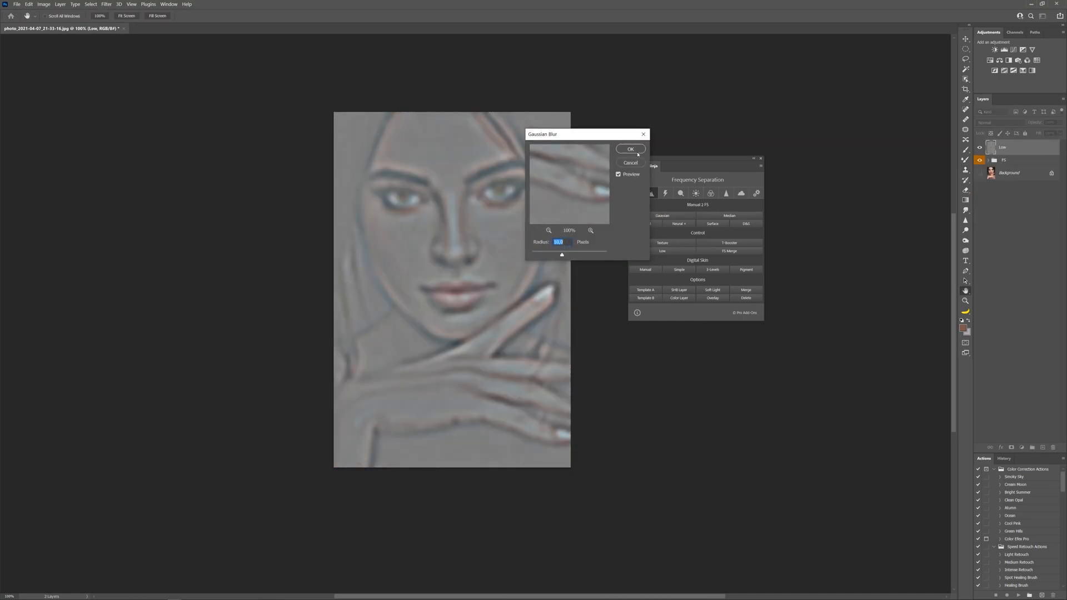
{"action": "left_click", "coordinate": [634, 150]}
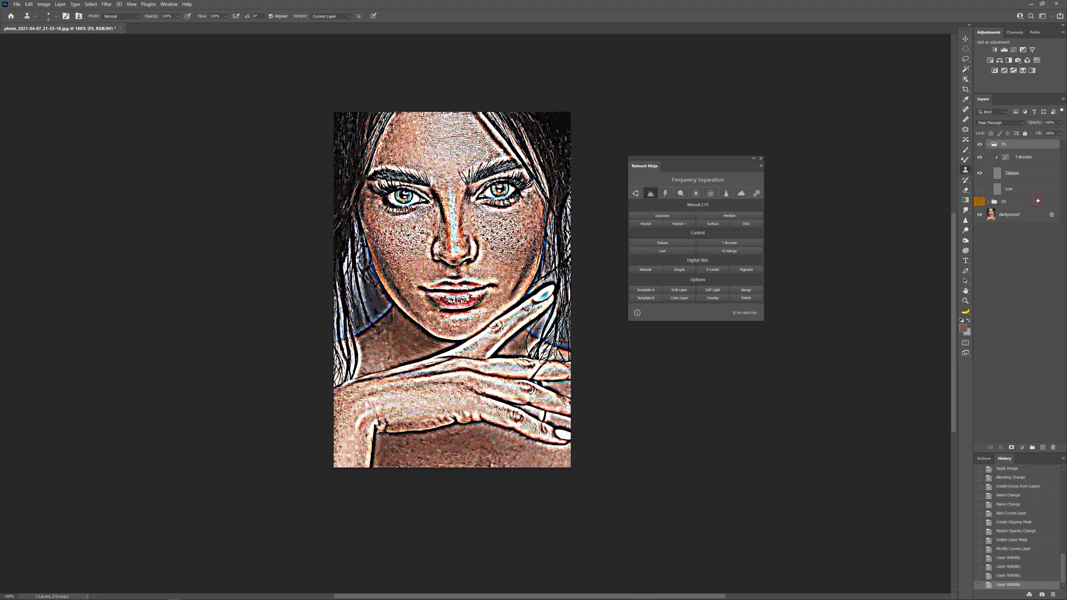
Step: Delete the orange-labelled FS groups and reopen 2 FS Options
{"action": "left_click_drag", "start_coordinate": [1038, 200], "coordinate": [1053, 447]}
{"action": "left_click", "coordinate": [682, 180]}
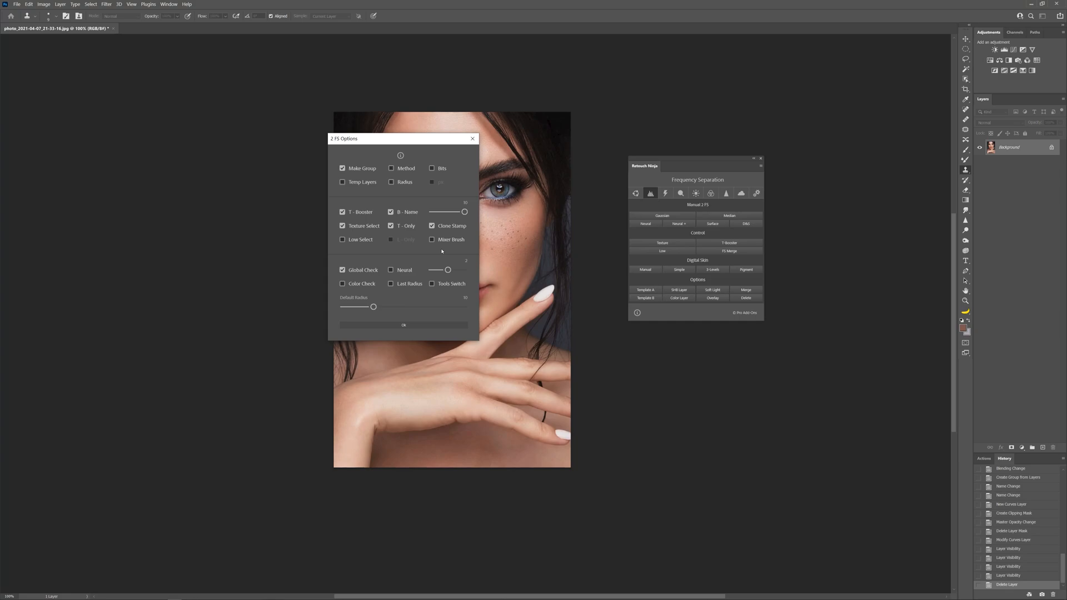
Step: Turn Global Check off and raise the Neural slider from 2 to 3
{"action": "left_click", "coordinate": [342, 271]}
{"action": "left_click_drag", "start_coordinate": [449, 270], "coordinate": [454, 276]}
Step: Enable Neural so Gaussian becomes G - Portrait, and confirm the options with Ok
{"action": "left_click", "coordinate": [392, 270]}
{"action": "left_click", "coordinate": [406, 326]}
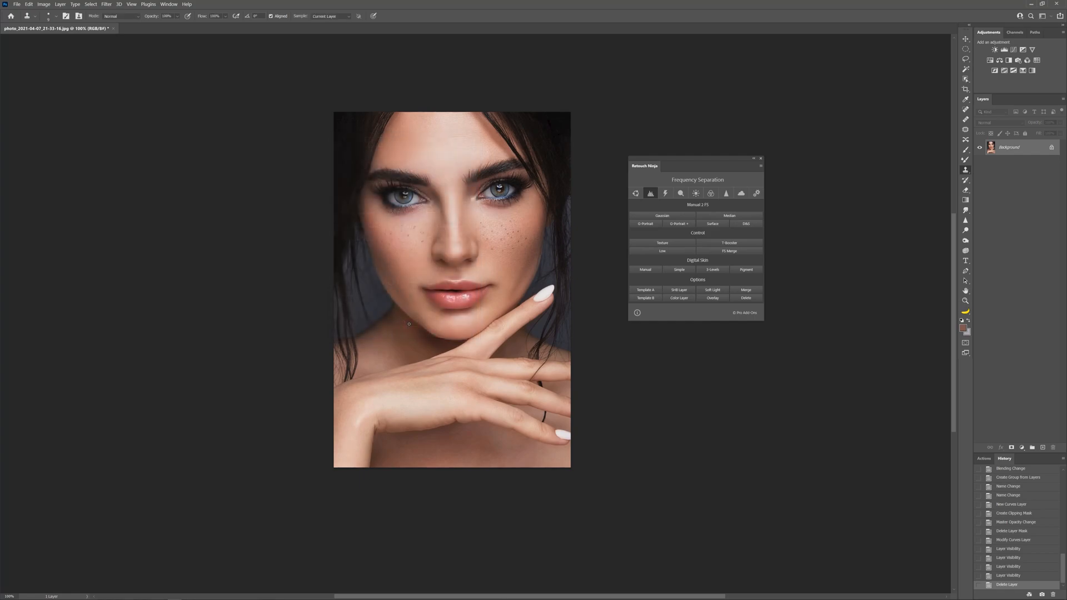